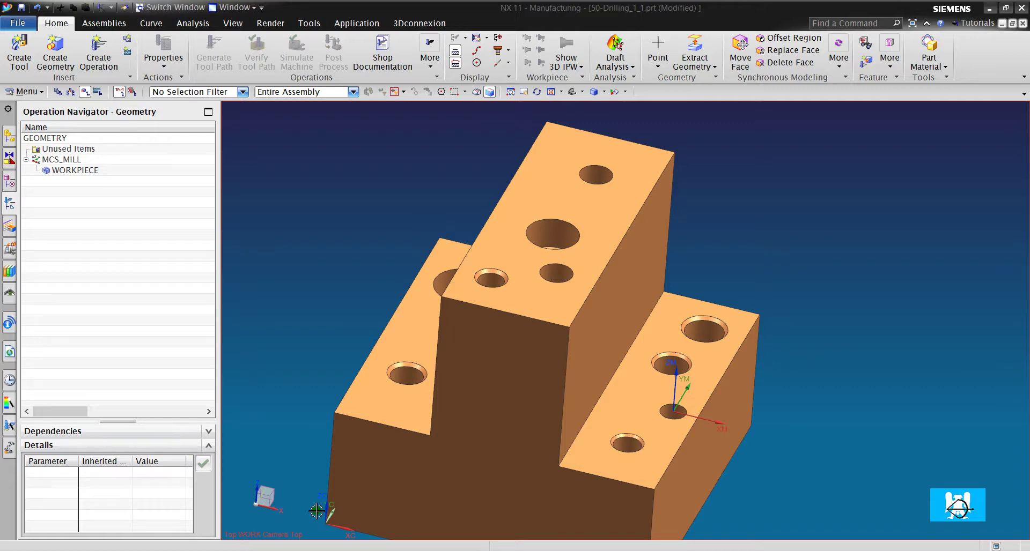
Set up a new hole_making Drilling operation using the 8M drilling tool.
click(98, 51)
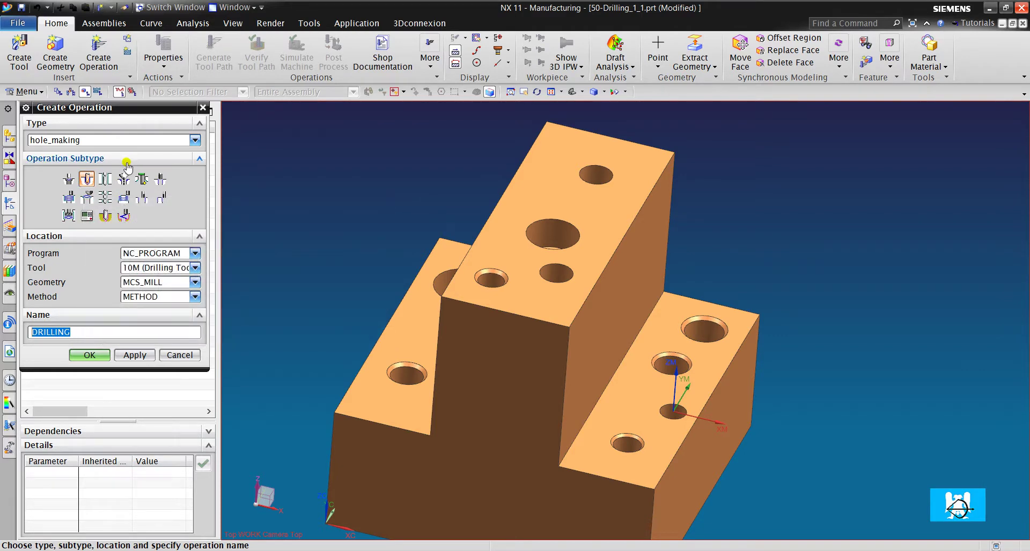
mouse_move(67, 178)
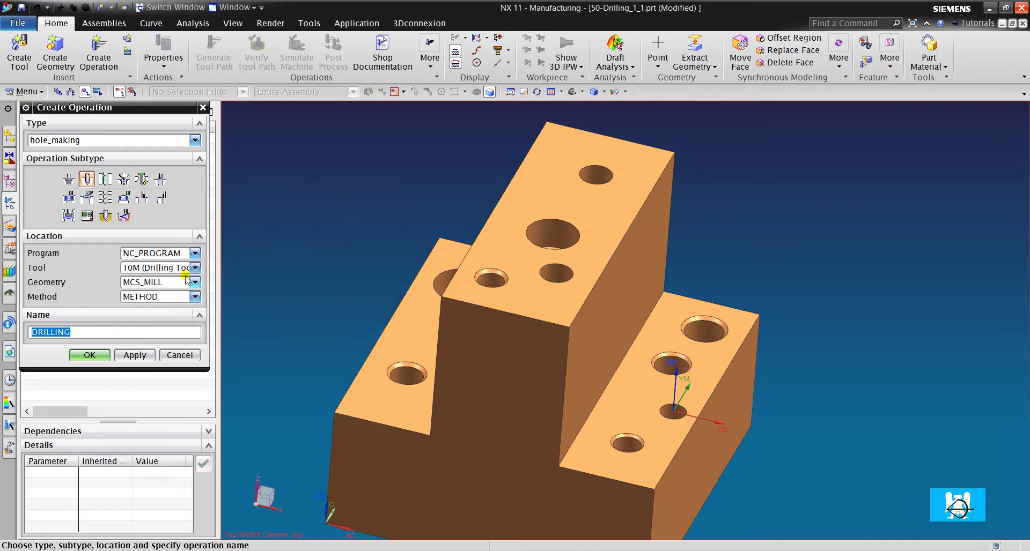
click(150, 271)
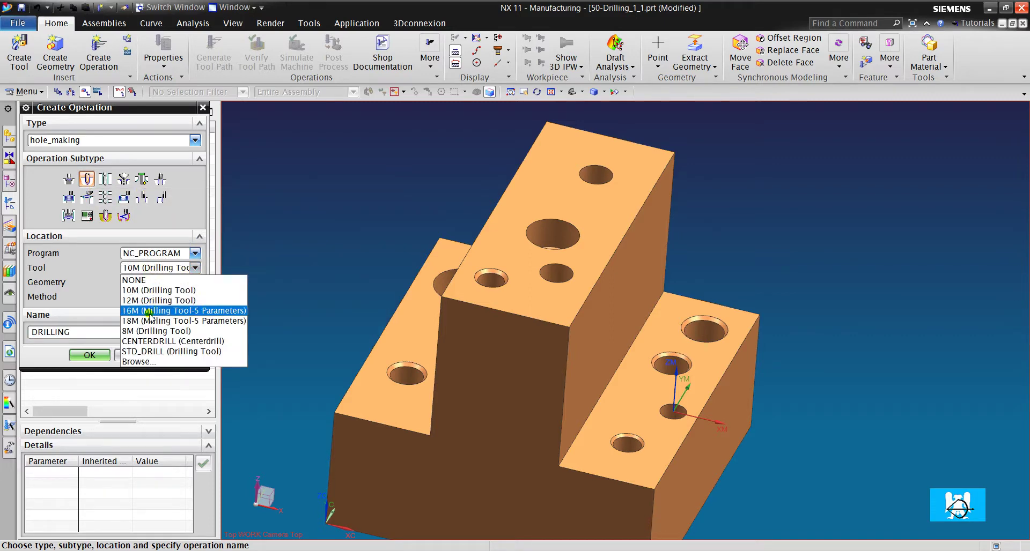
click(148, 331)
click(143, 283)
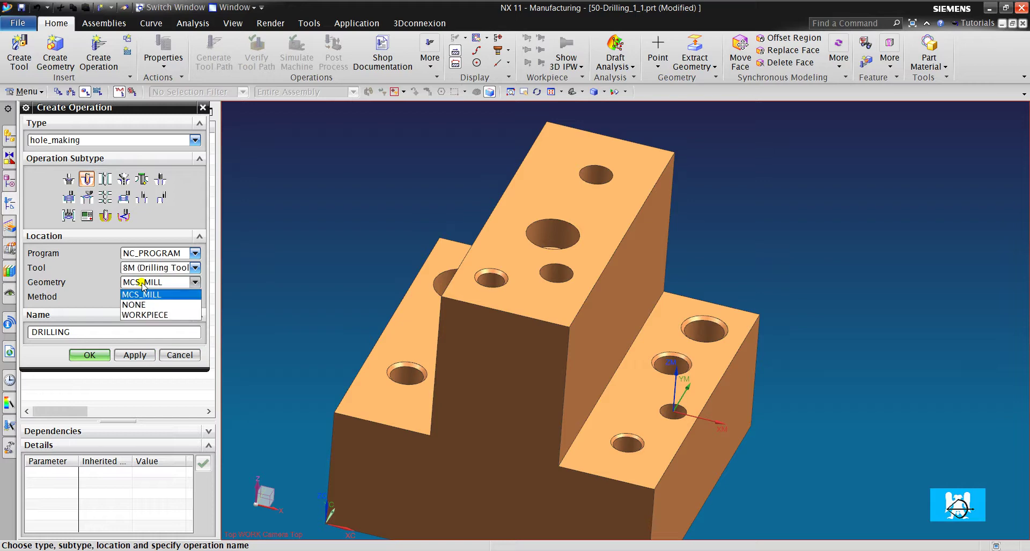
Create DRILLING under WORKPIECE and select one 8 mm, 40 mm-deep hole as its feature.
click(145, 319)
click(101, 356)
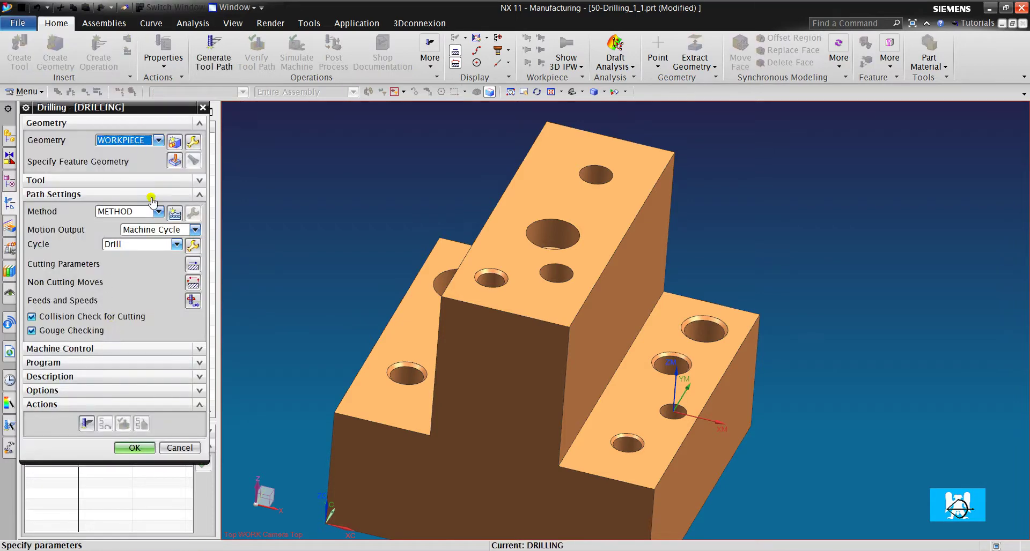
click(174, 161)
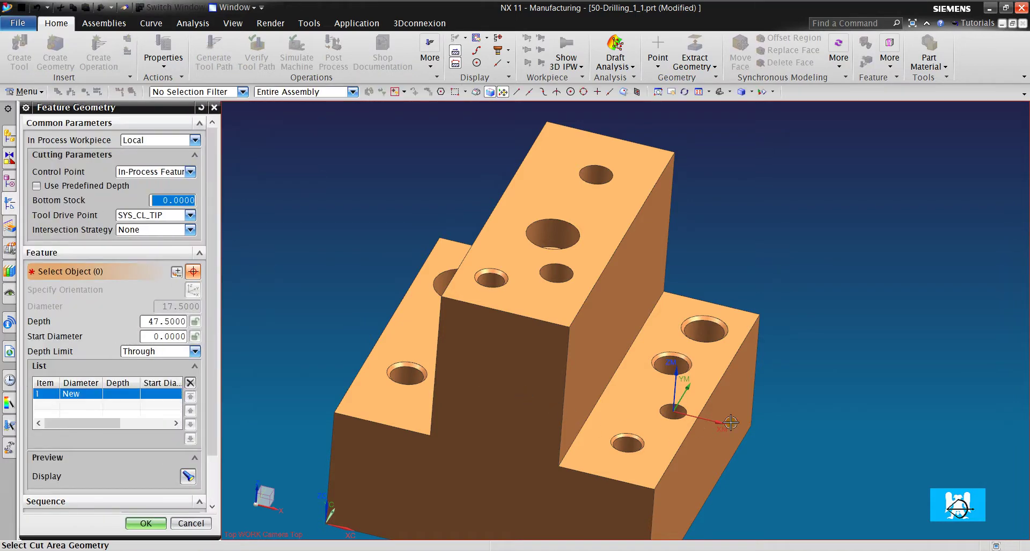
scroll(681, 413, up, 5)
click(528, 375)
scroll(573, 306, down, 5)
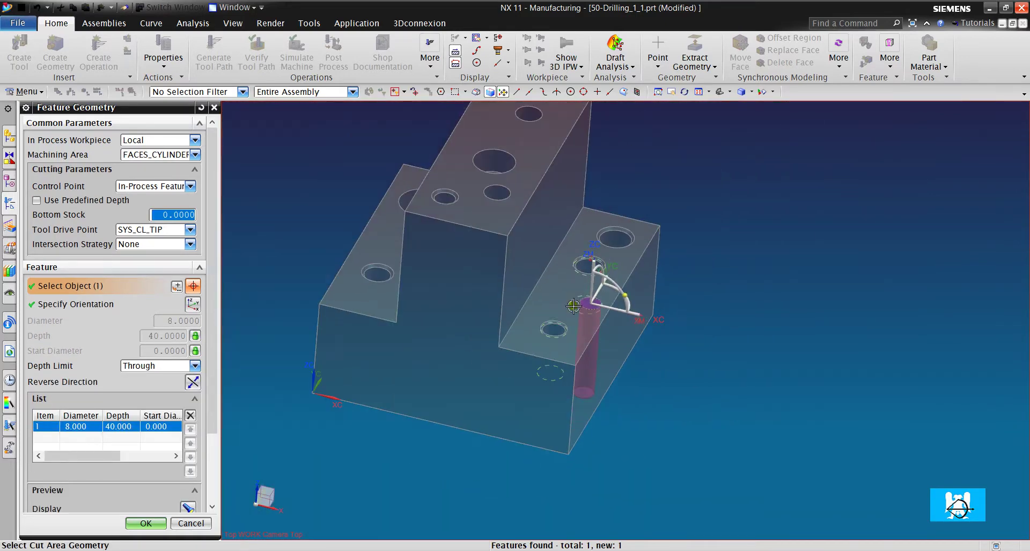
click(145, 523)
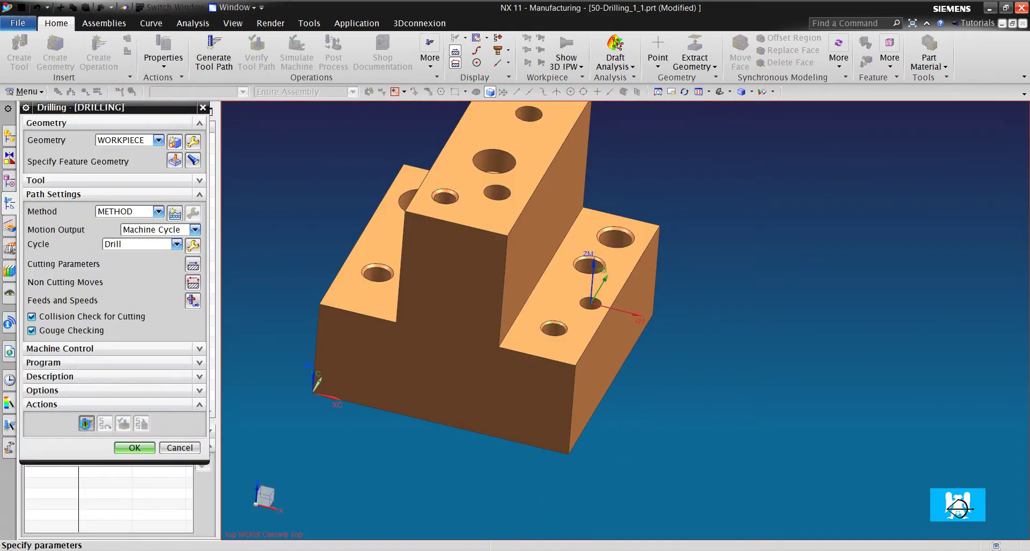
Generate the drilling tool path and inspect it from below the block.
click(86, 424)
scroll(592, 305, up, 6)
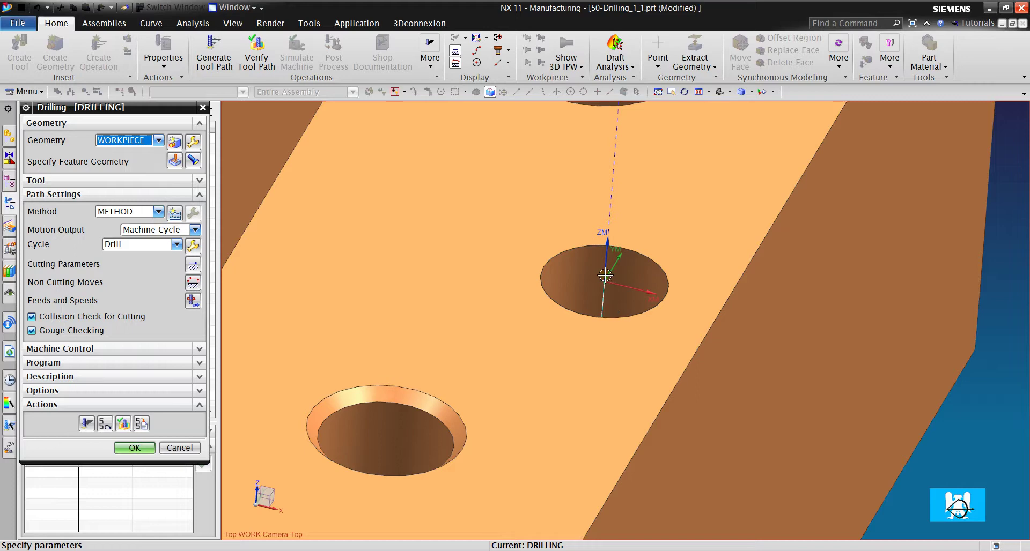
scroll(605, 275, down, 6)
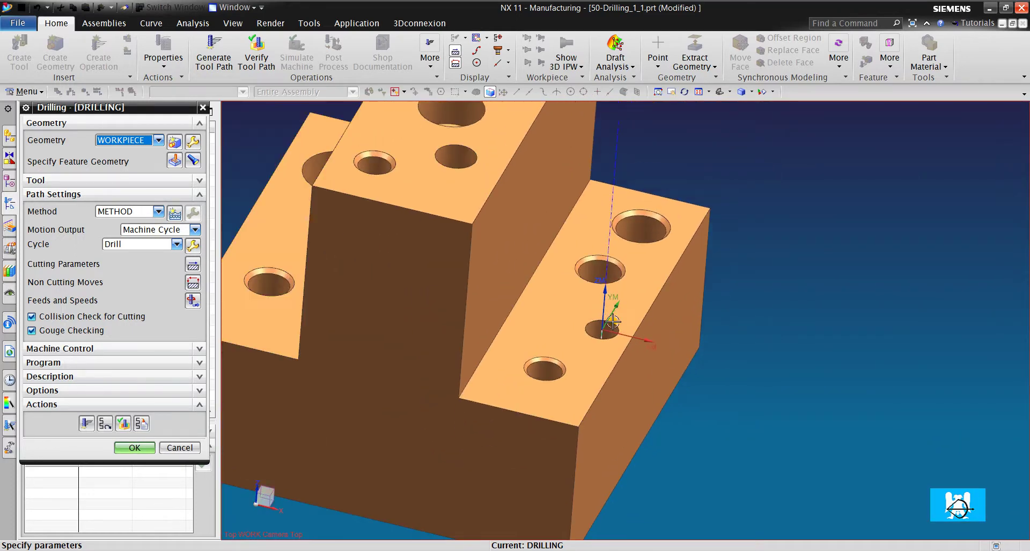
middle_drag(612, 322, 585, 342)
Accept the DRILLING operation, then delete it from the Operation Navigator.
click(131, 451)
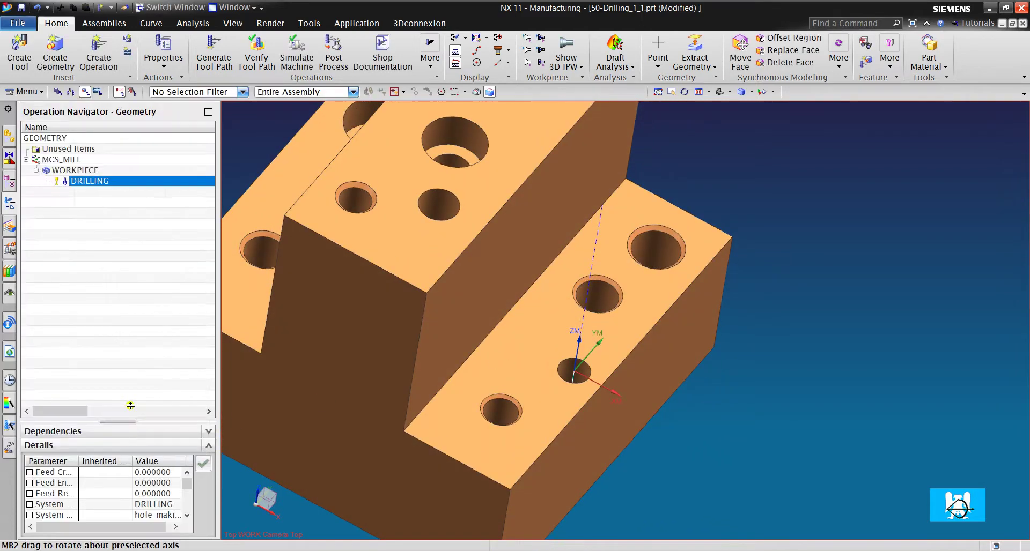
scroll(751, 387, down, 3)
scroll(639, 336, up, 5)
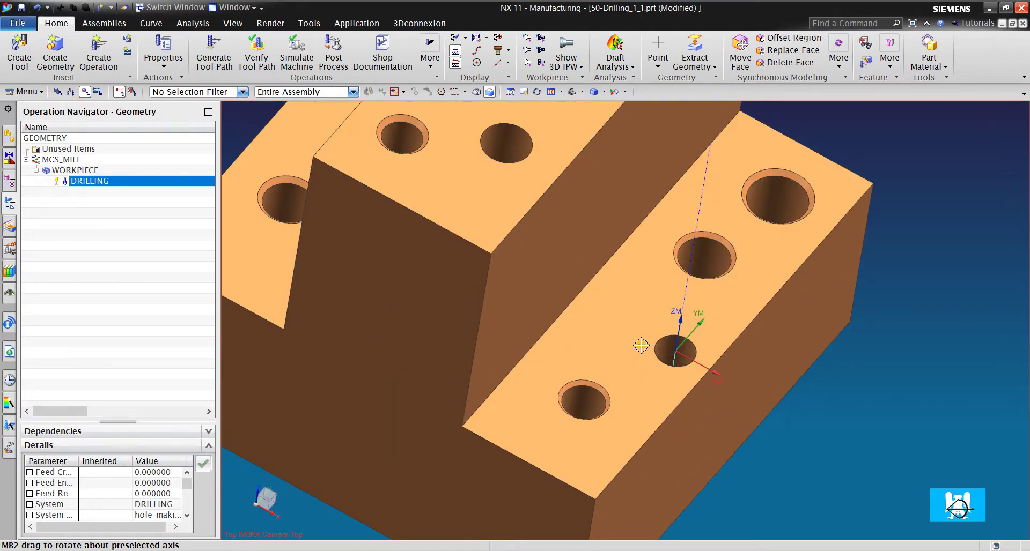
scroll(670, 341, down, 3)
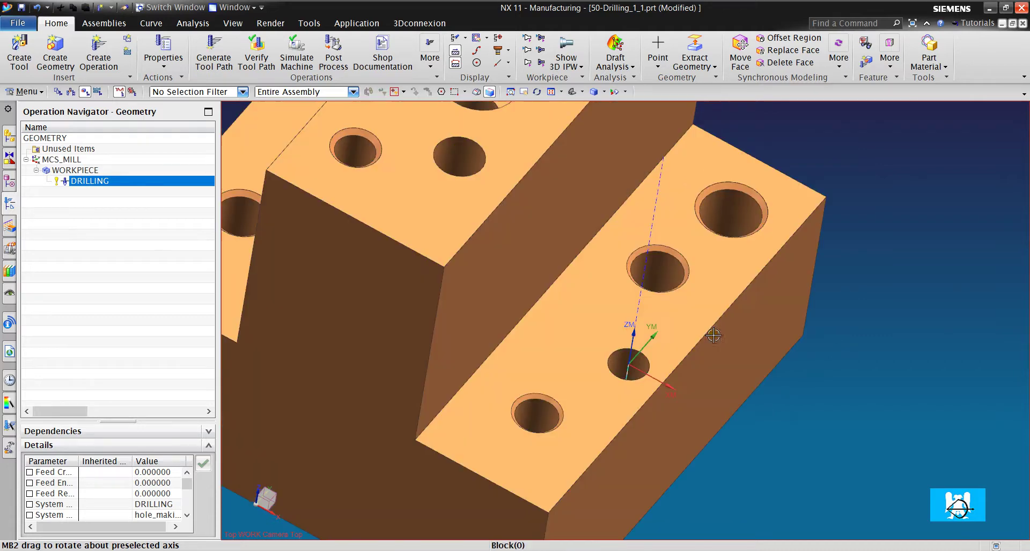
scroll(556, 225, up, 5)
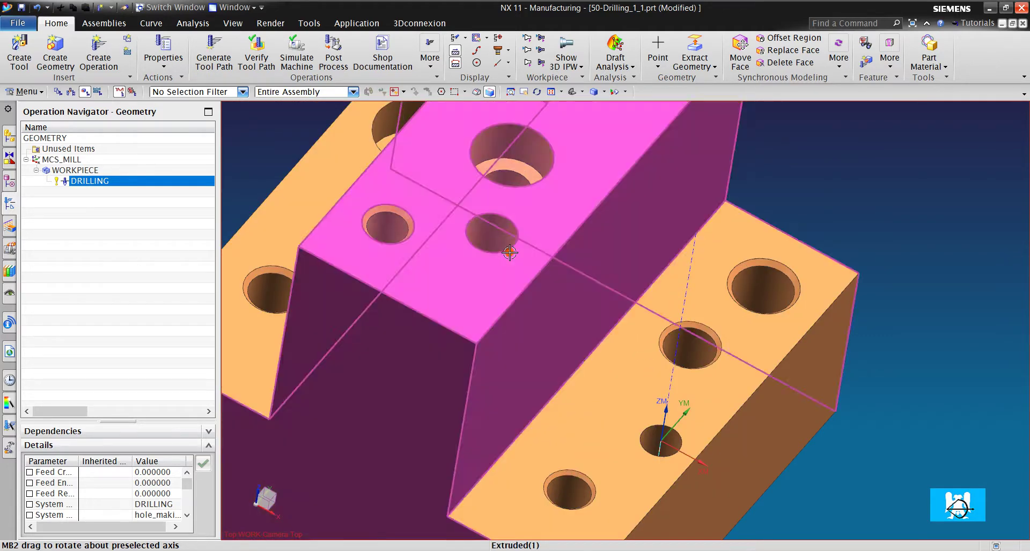
right_click(106, 184)
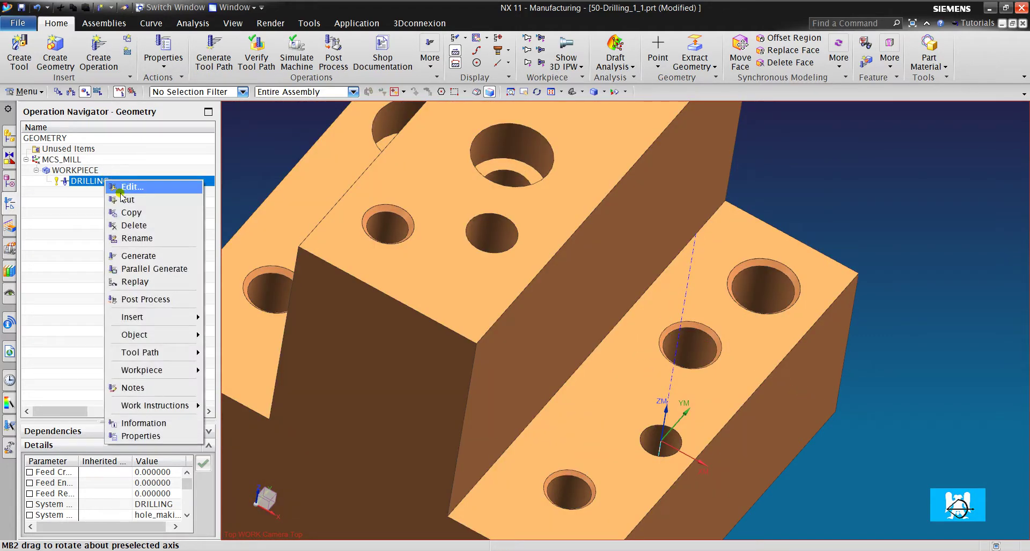
click(133, 225)
Delete the STEP1HOLE_1 machining feature from the Machining Feature Navigator.
scroll(461, 252, down, 3)
click(9, 227)
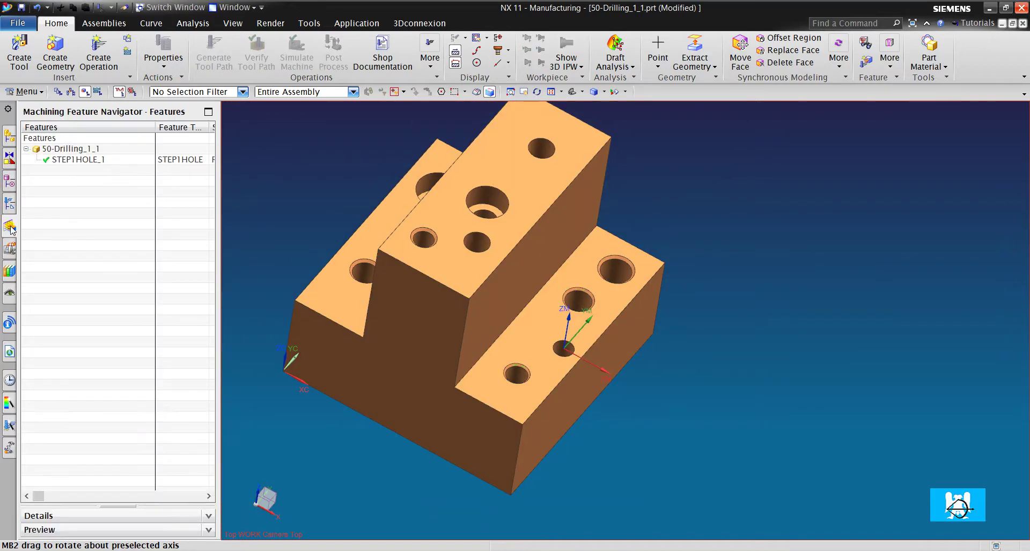
right_click(79, 169)
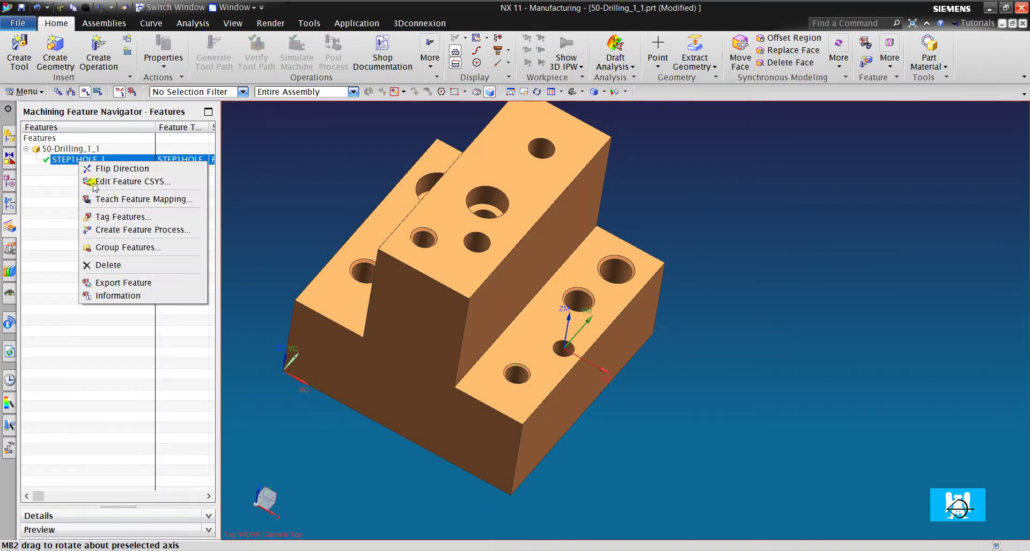
click(102, 267)
click(452, 299)
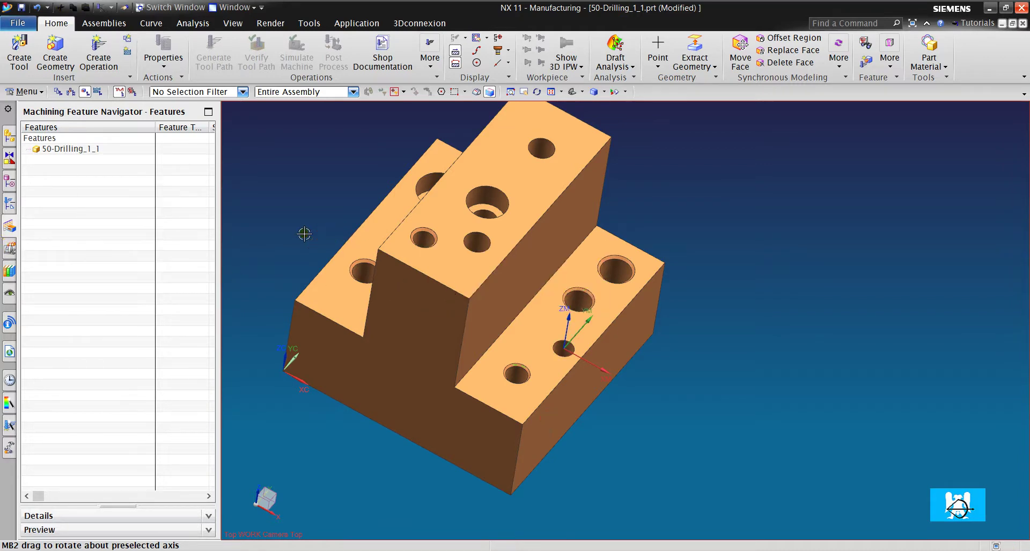
Create a HOLE_BOSS_GEOM hole geometry under WORKPIECE without holes, then view the empty feature list.
click(10, 205)
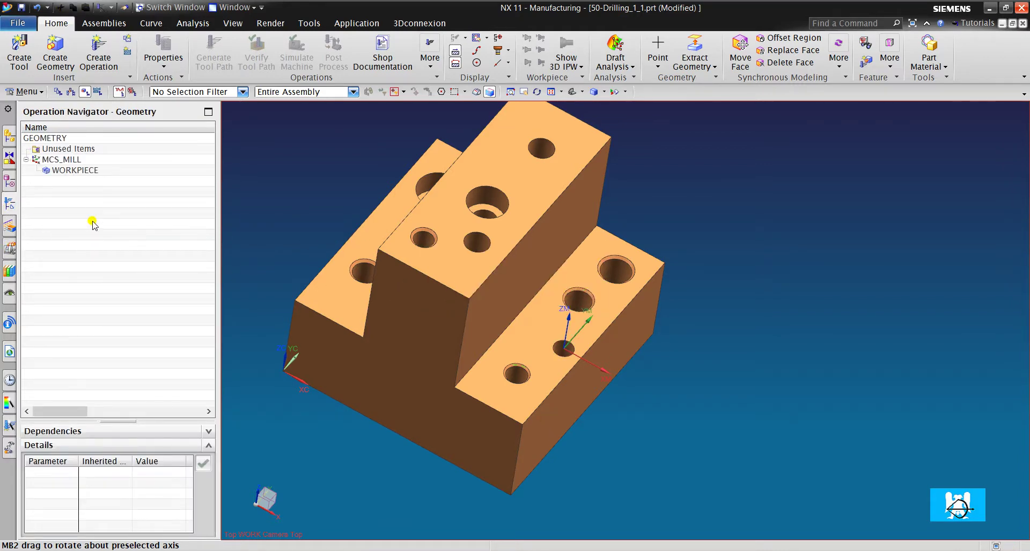
scroll(530, 252, down, 2)
scroll(492, 250, up, 5)
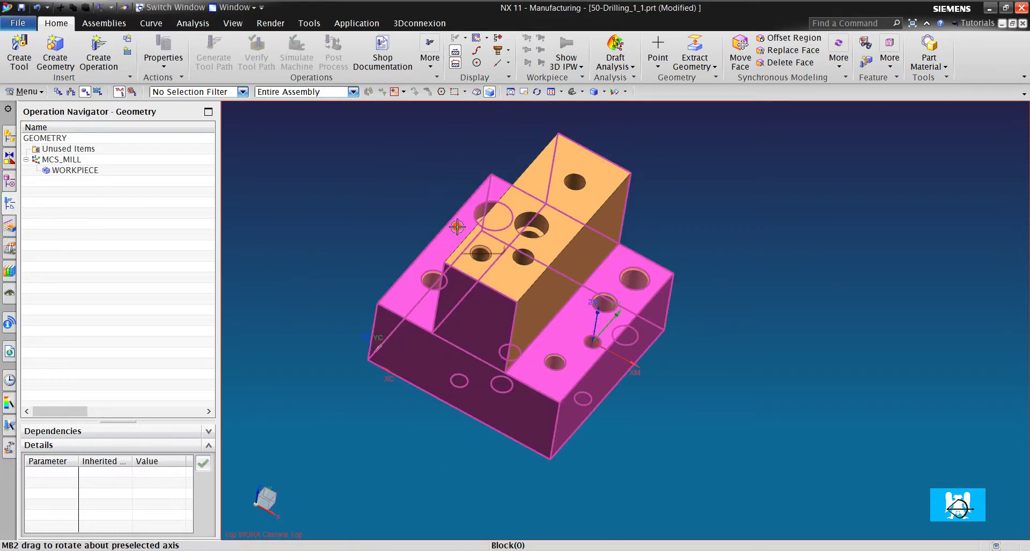
middle_drag(493, 251, 265, 150)
scroll(264, 150, down, 3)
click(55, 58)
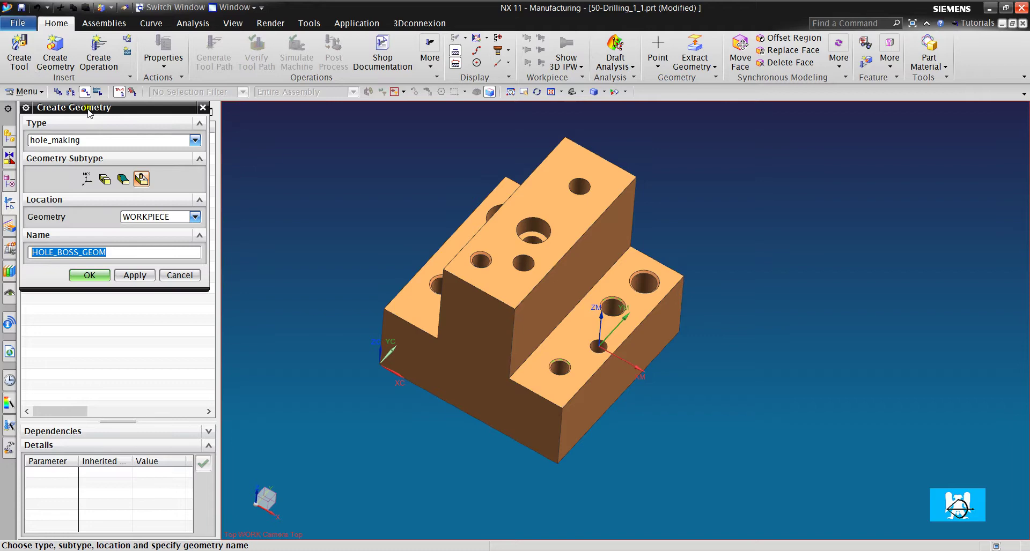
click(100, 275)
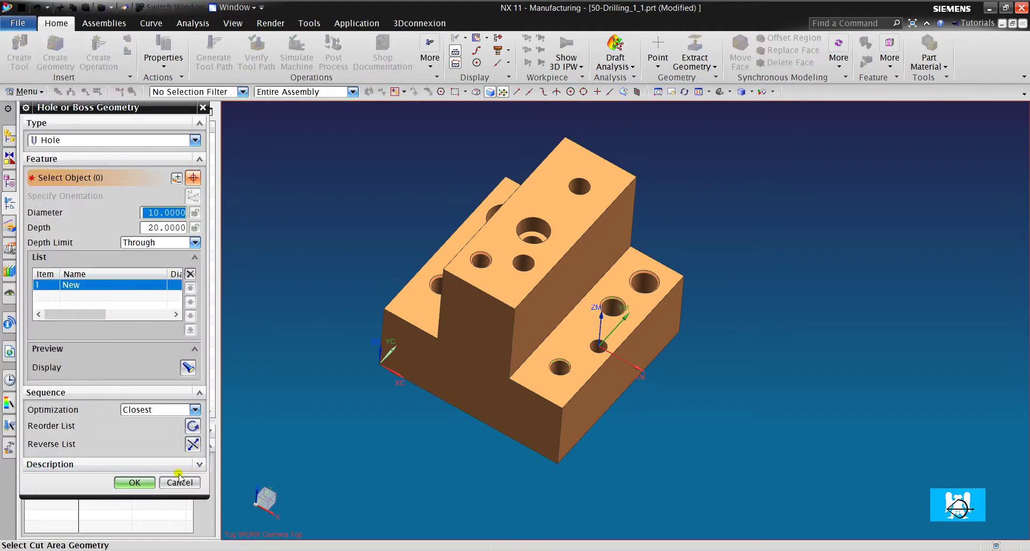
click(141, 483)
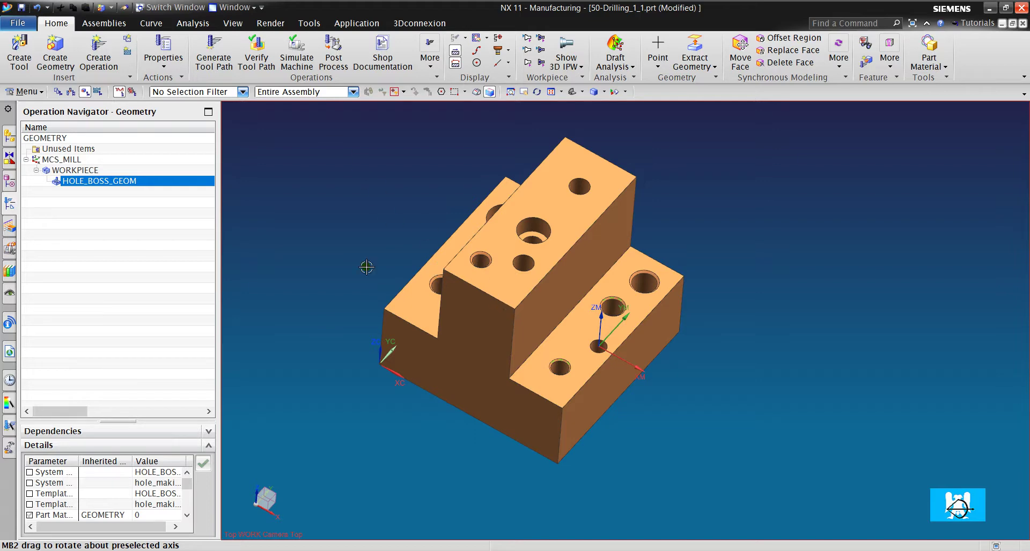
click(10, 230)
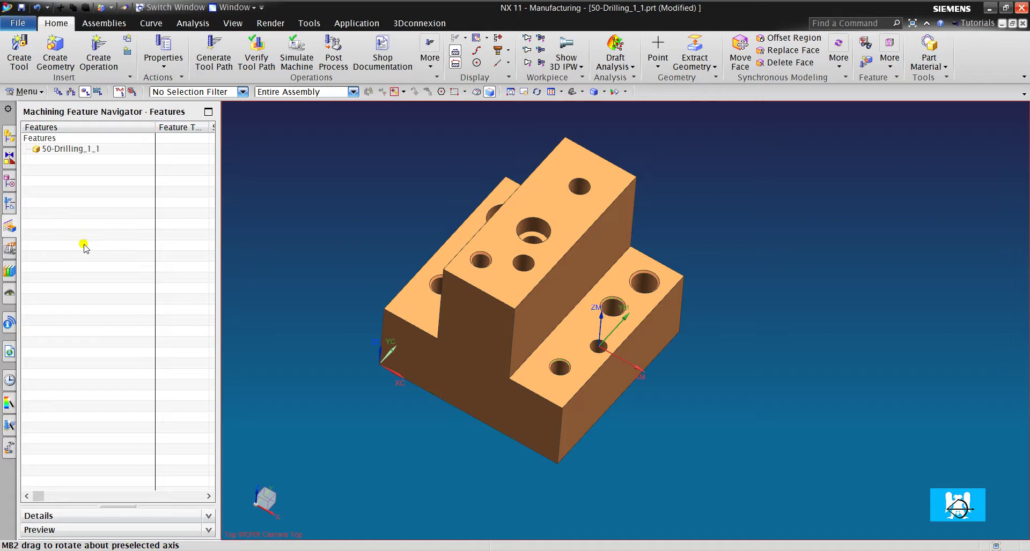
Window-select the whole part in HOLE_BOSS_GEOM to recognise twelve hole and pocket features.
click(9, 205)
double_click(92, 185)
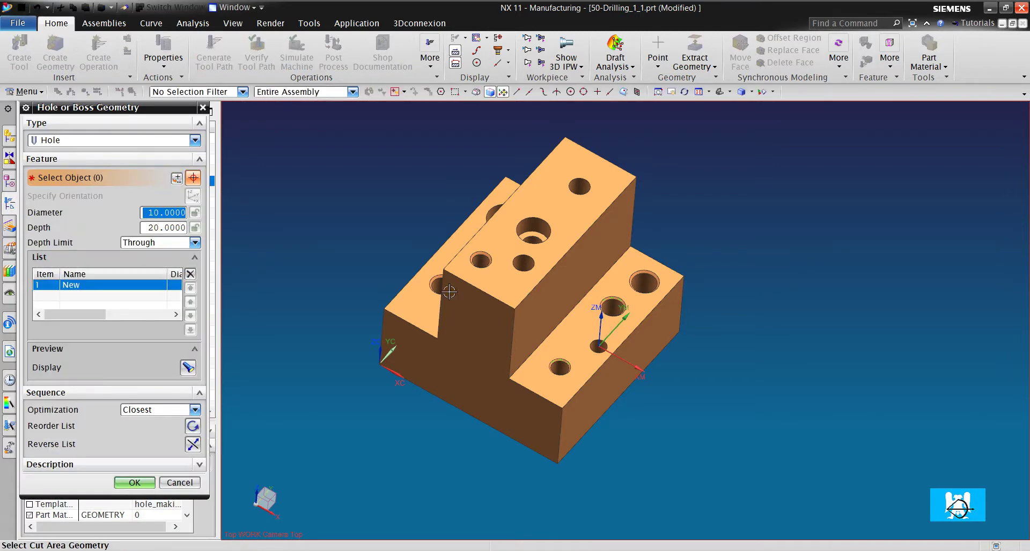
scroll(449, 291, down, 4)
drag(407, 204, 670, 421)
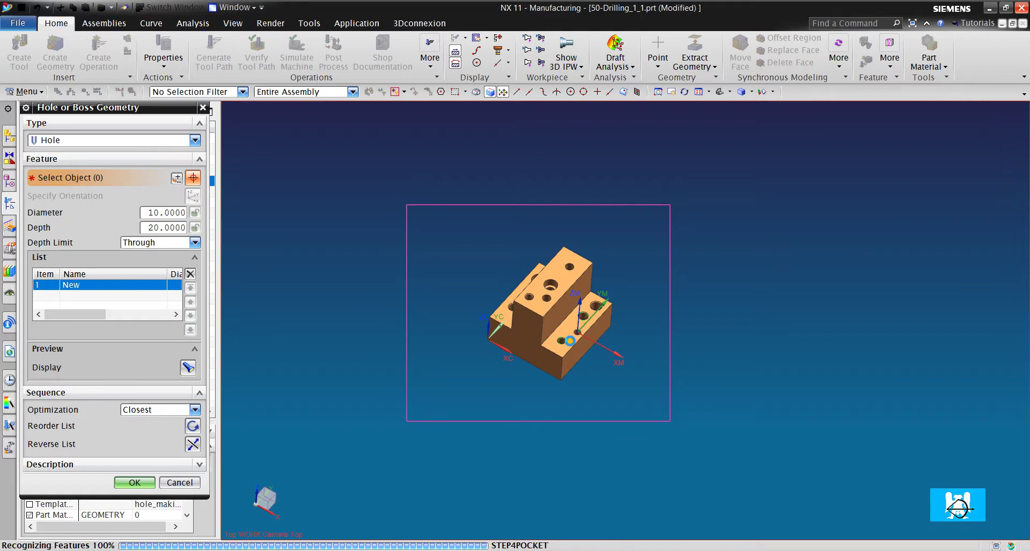
scroll(530, 327, up, 5)
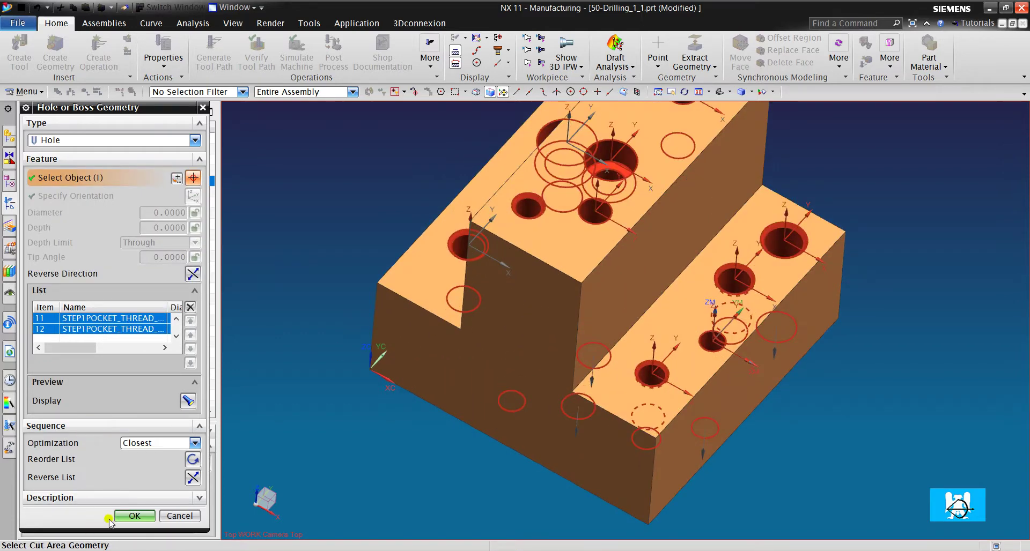
click(134, 517)
click(11, 231)
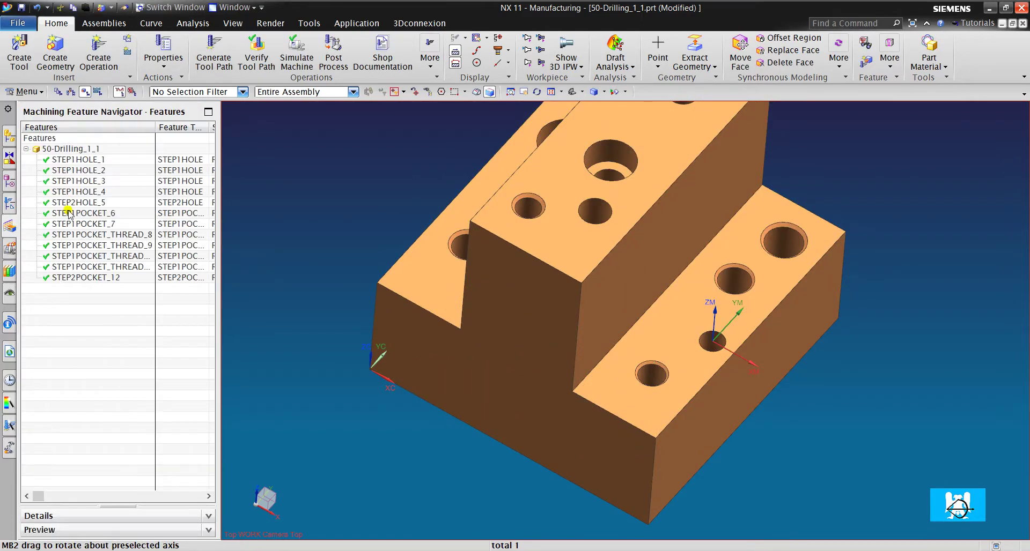
click(105, 160)
scroll(447, 459, down, 1)
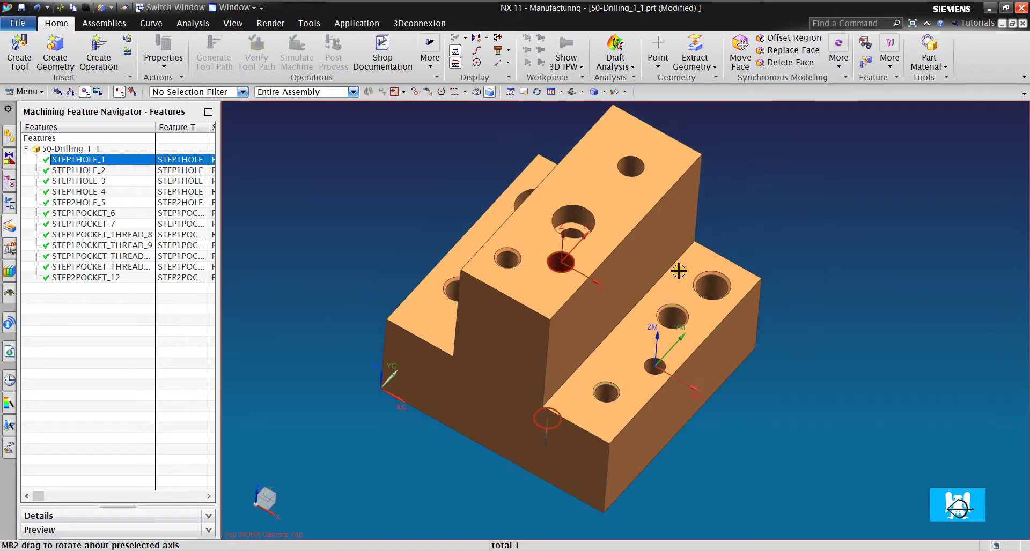
Delete all twelve previously recognised machining features.
shift+click(109, 278)
right_click(110, 264)
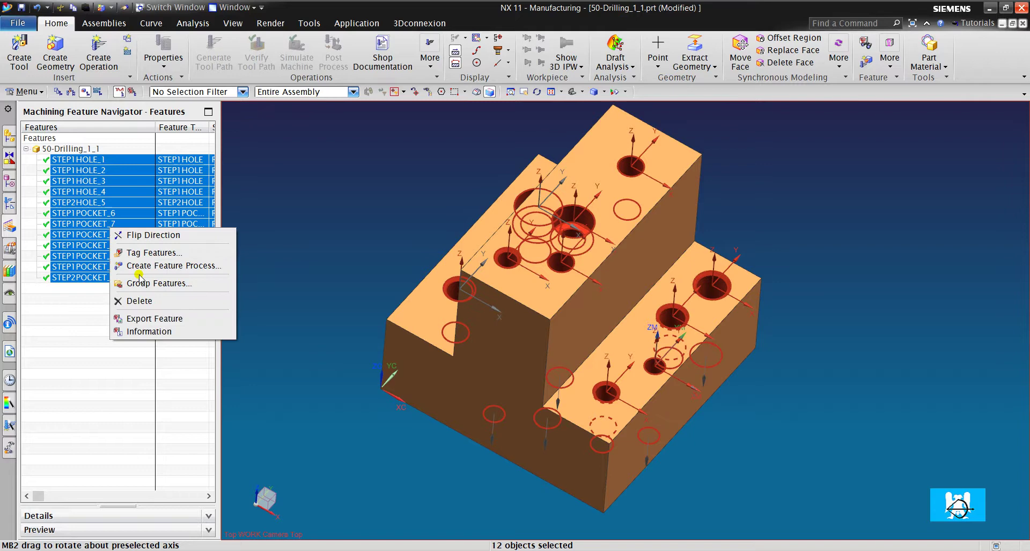
click(140, 298)
click(455, 298)
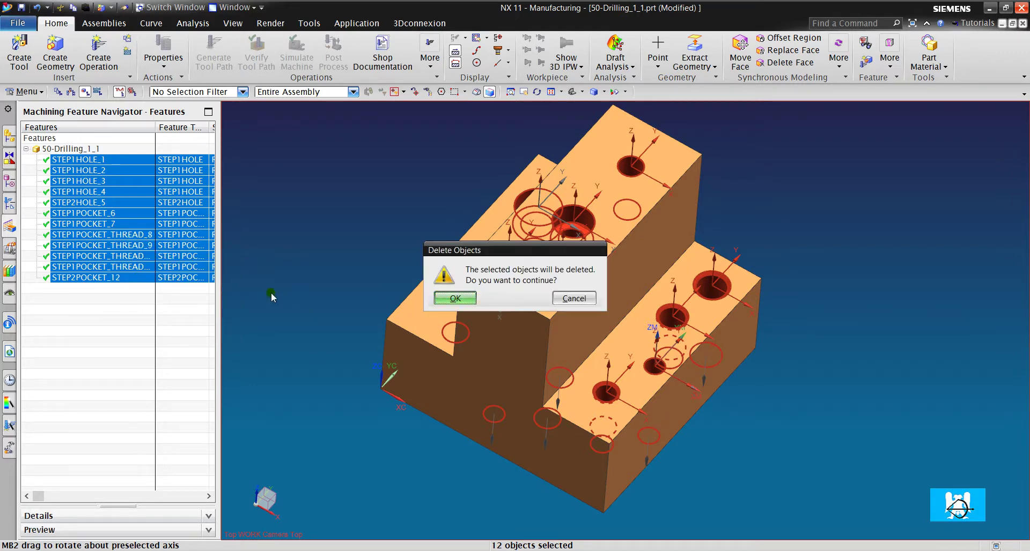
Run Find Features with only the STEPS category ticked.
right_click(90, 250)
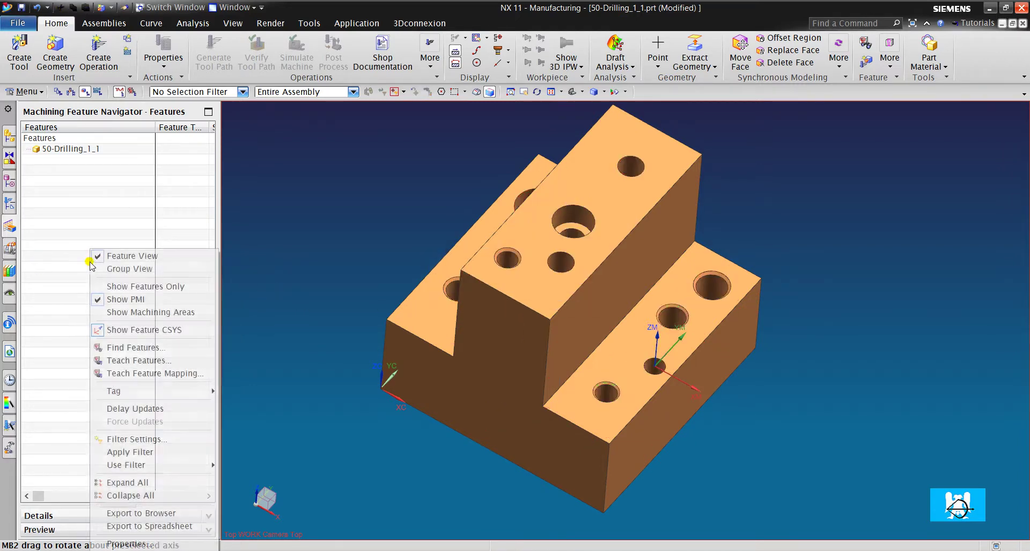
click(127, 347)
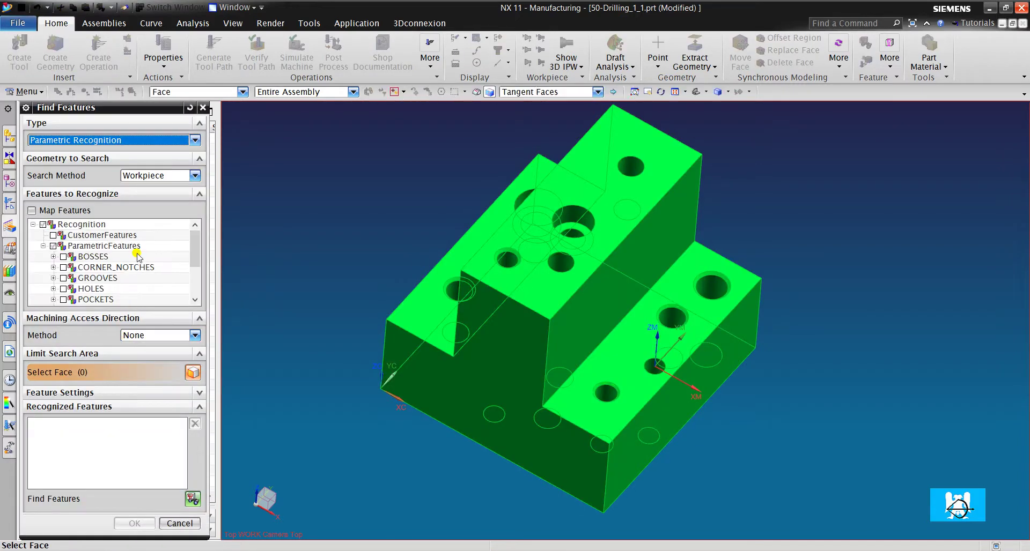
click(46, 226)
scroll(62, 246, down, 2)
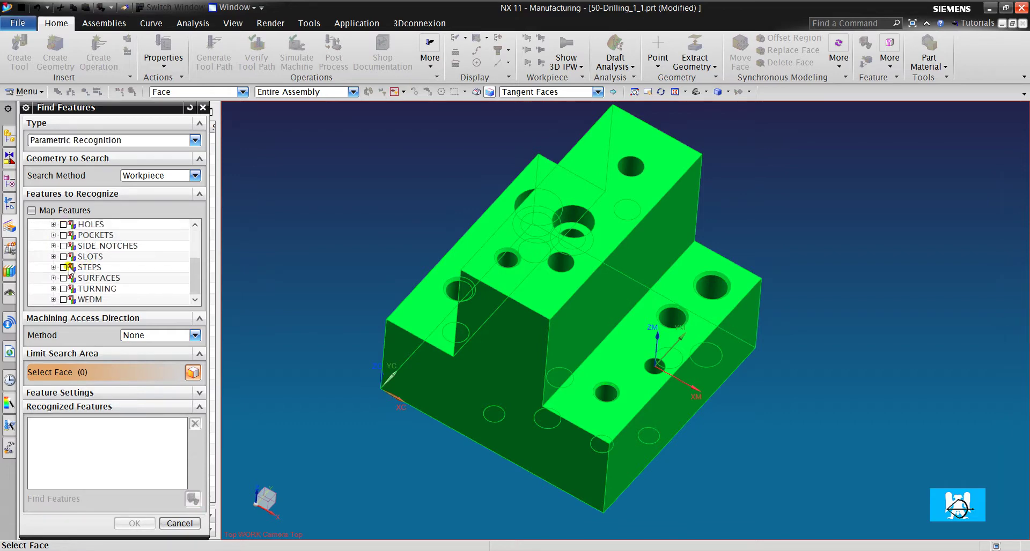
click(64, 267)
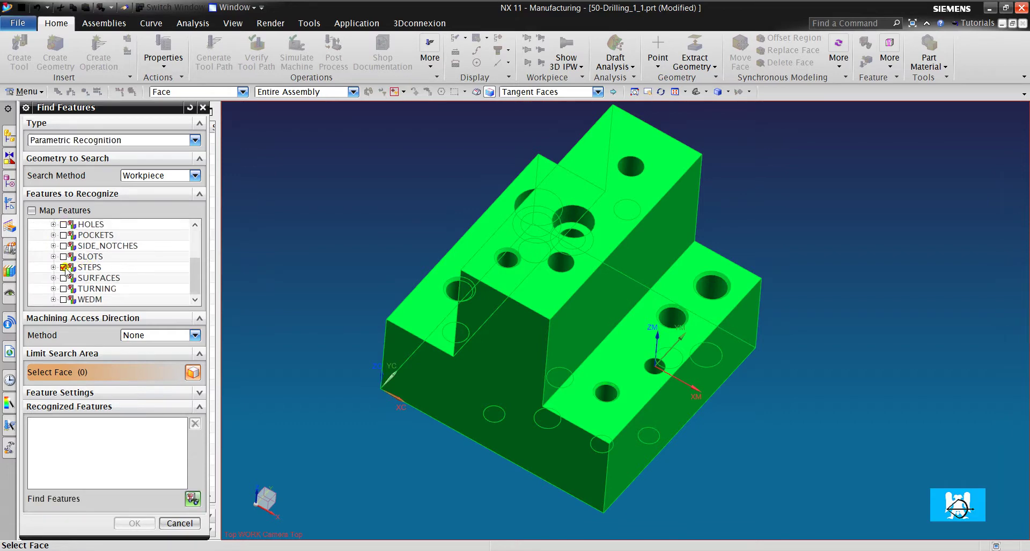
click(194, 500)
Accept the ten step features and create feature groups from them.
click(134, 523)
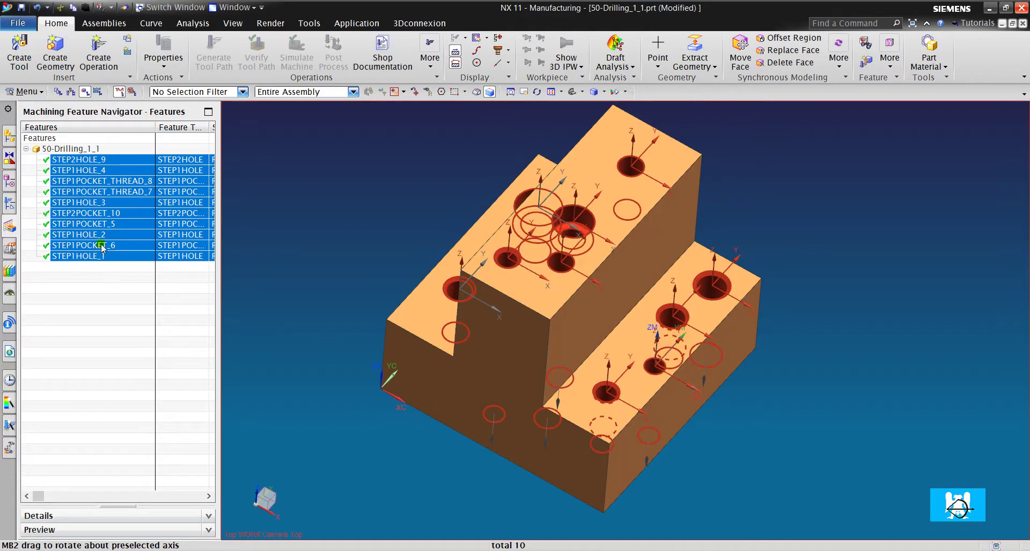
scroll(456, 256, down, 3)
scroll(488, 208, up, 3)
right_click(137, 204)
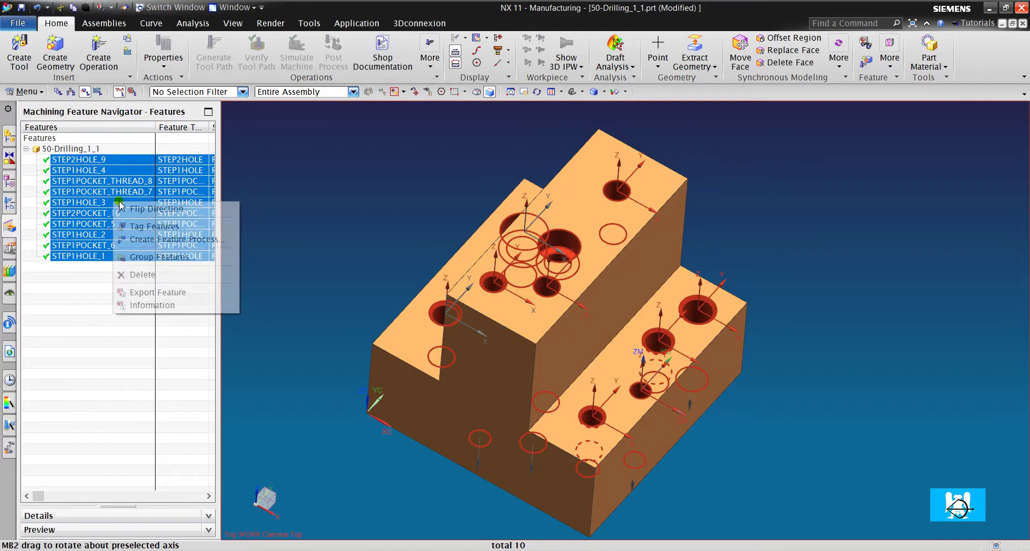
click(161, 255)
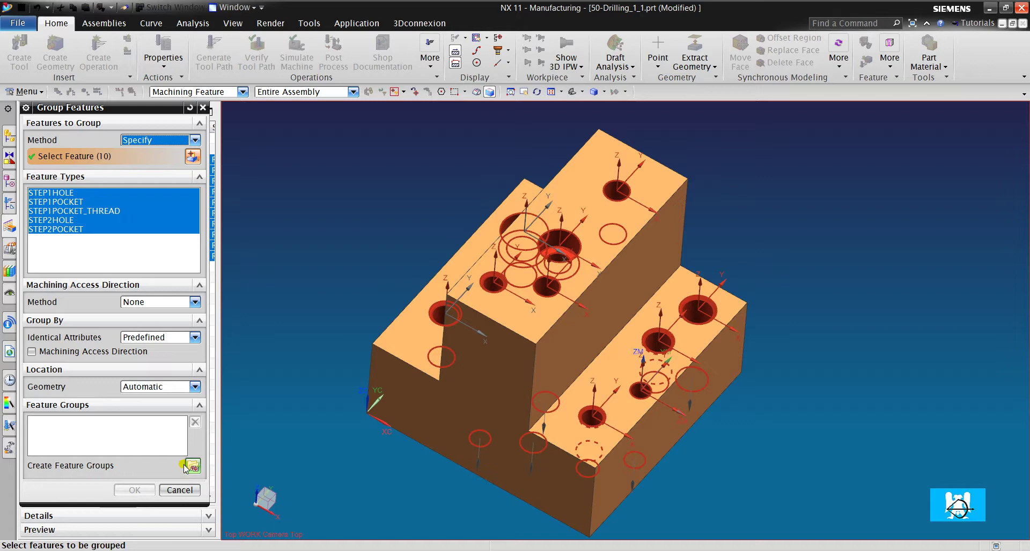
click(185, 468)
click(134, 490)
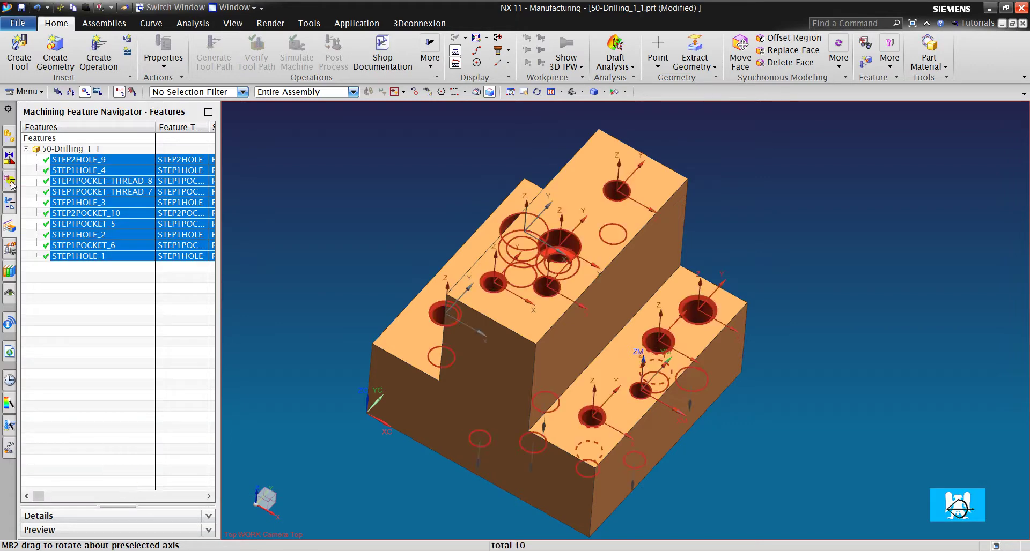
Highlight each group, FG_STEP1HOLE_STEP1POCKET through FG_STEP2POCKET, to review its holes.
click(11, 202)
click(104, 192)
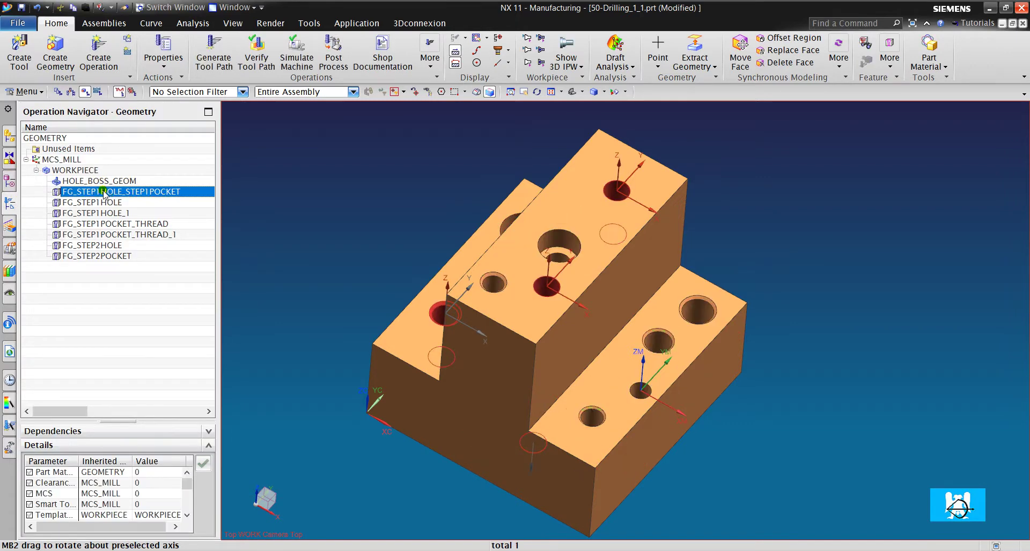
middle_drag(545, 252, 526, 241)
click(89, 268)
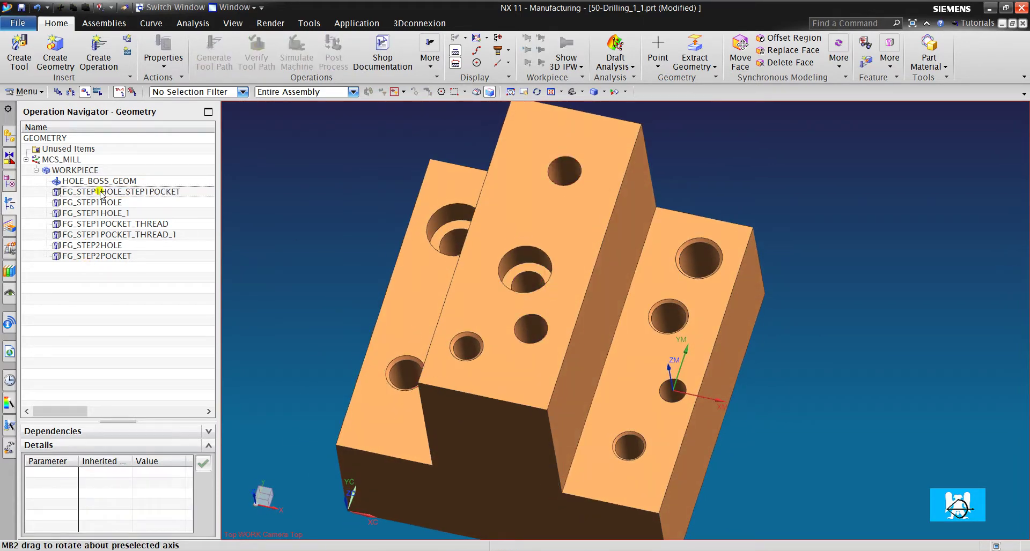
mouse_move(101, 194)
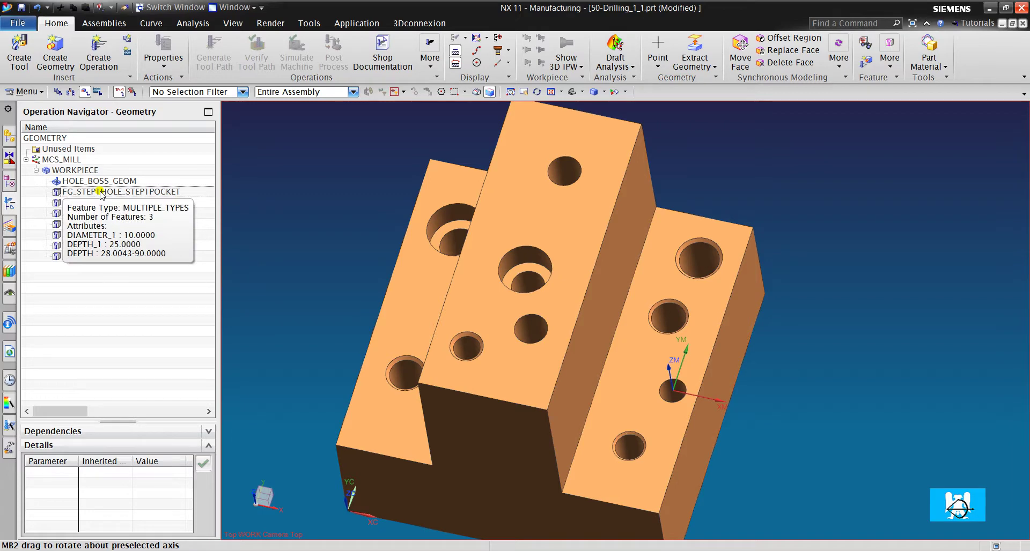
click(101, 192)
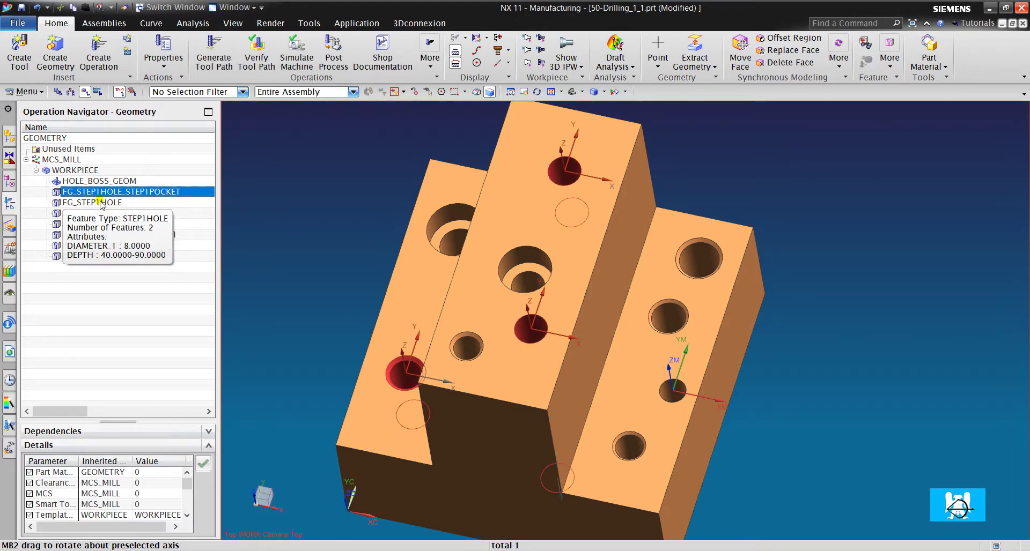
click(100, 203)
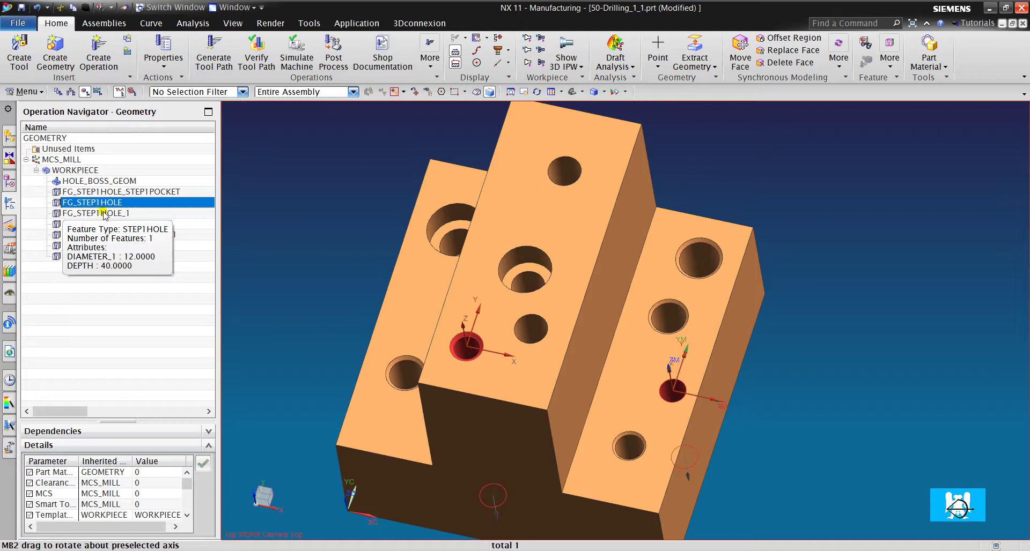
click(105, 214)
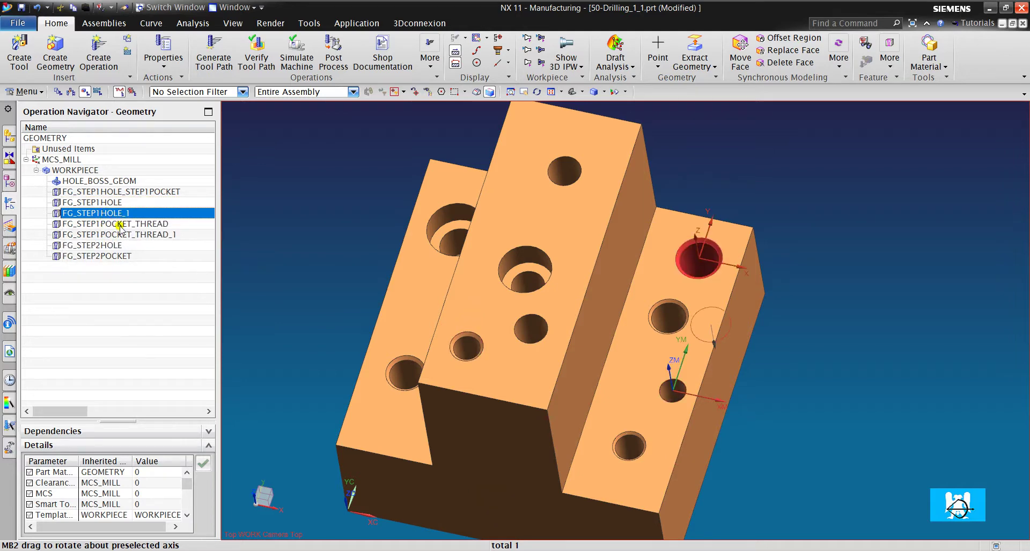
click(120, 224)
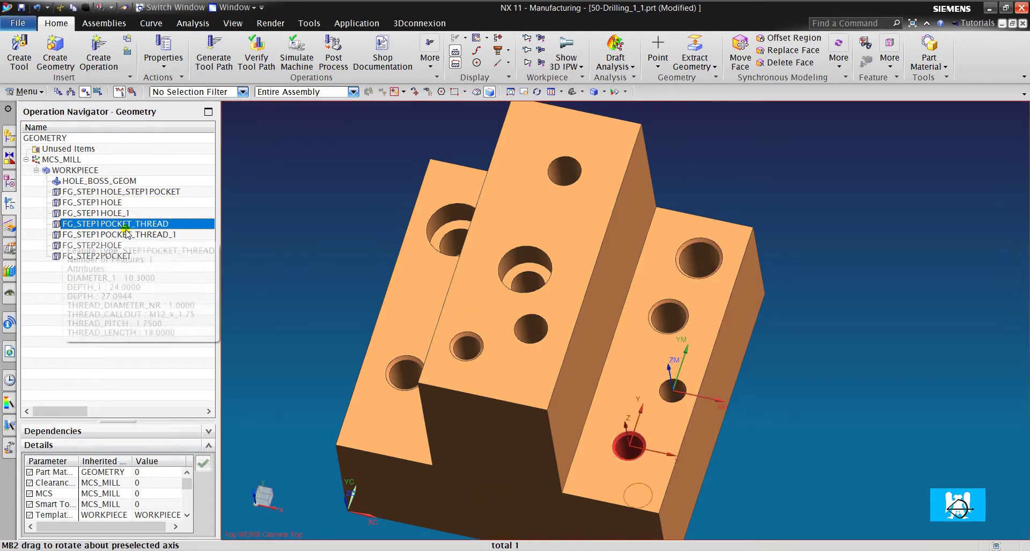
click(145, 236)
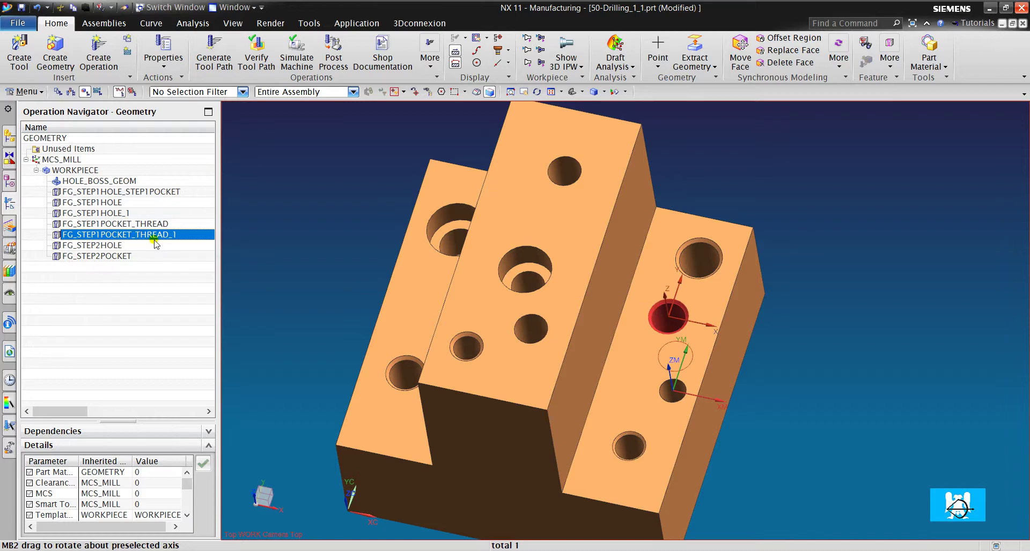
click(109, 246)
scroll(509, 261, up, 5)
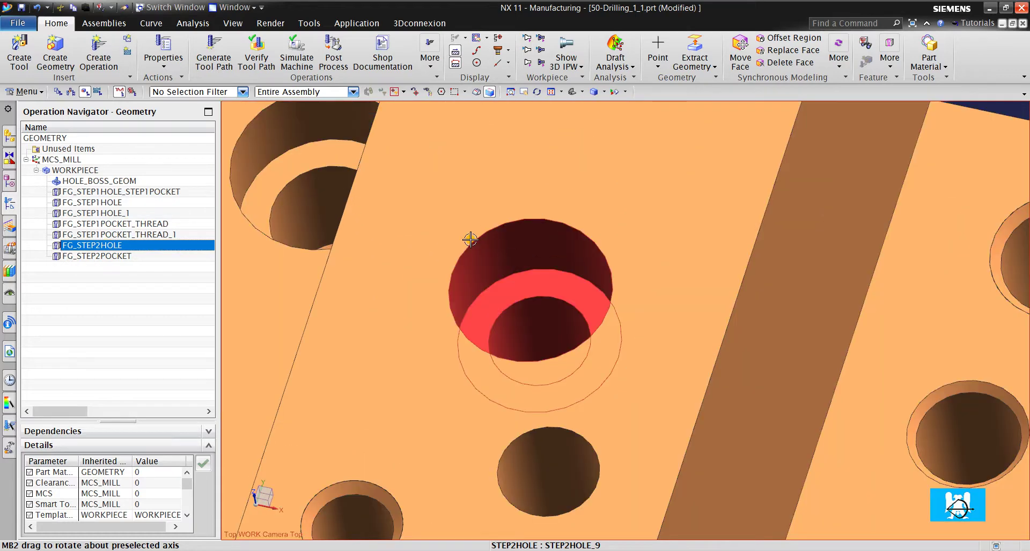
scroll(553, 274, down, 3)
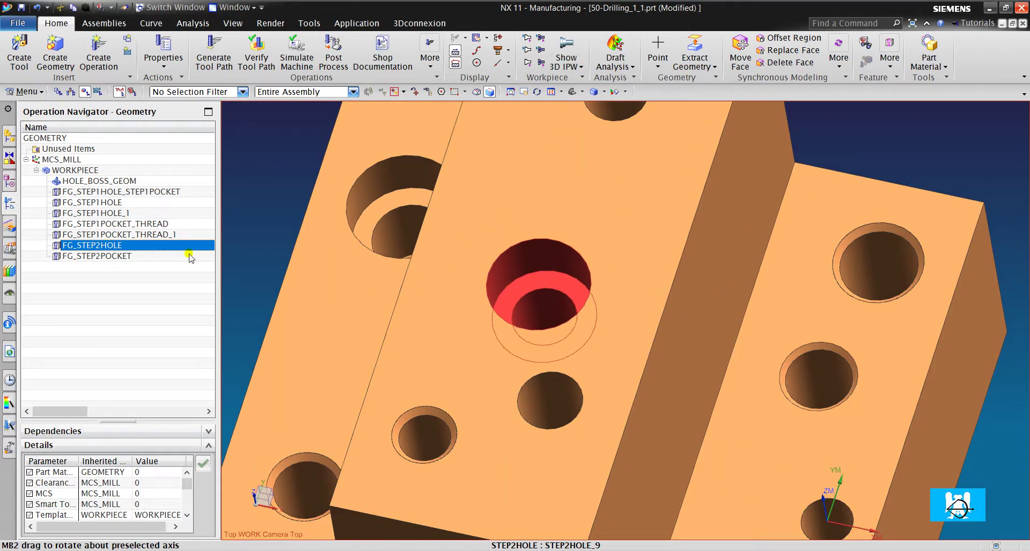
click(121, 256)
scroll(359, 321, down, 3)
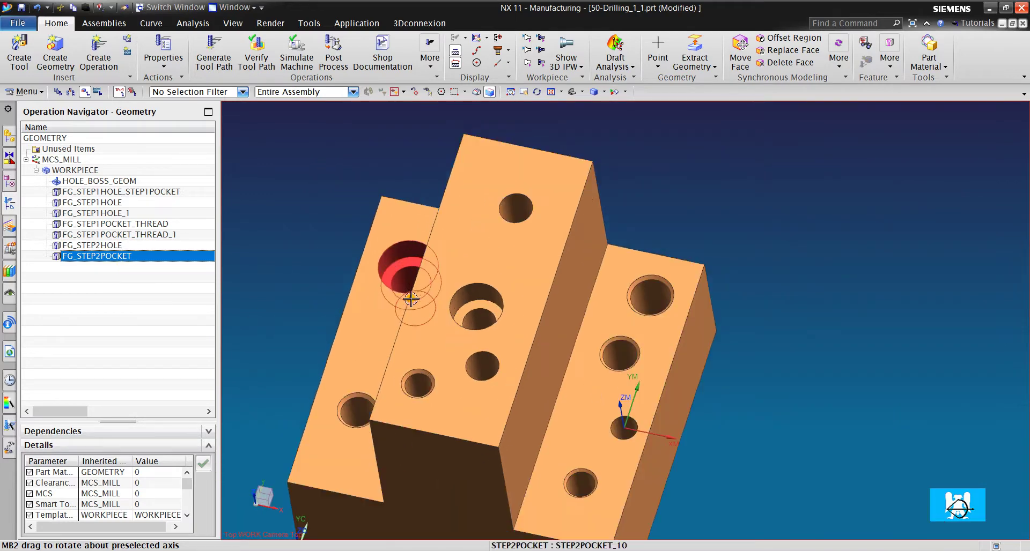
click(107, 291)
Insert a hole_making DRILLING operation under FG_STEP1HOLE and display its target holes.
click(104, 207)
right_click(104, 204)
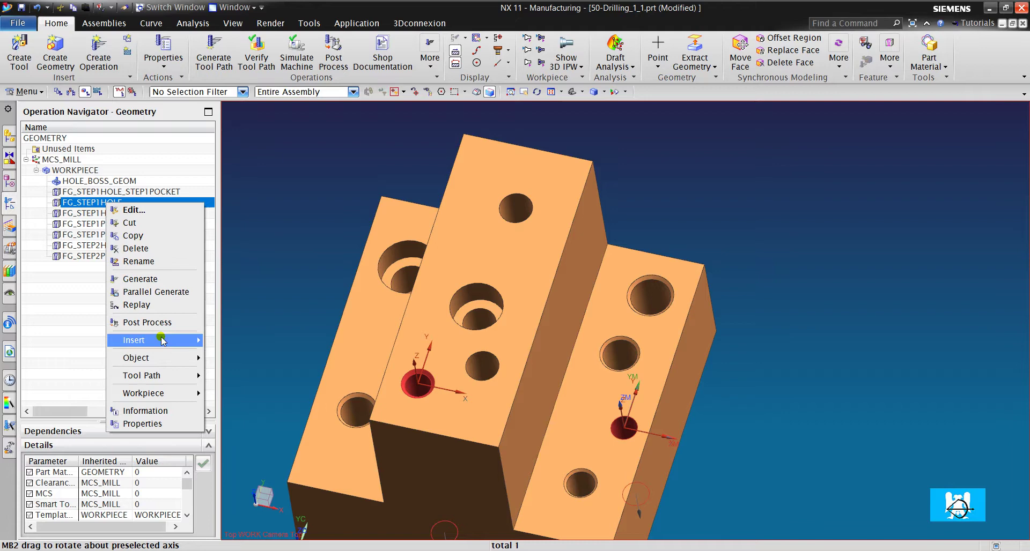
mouse_move(163, 342)
click(234, 343)
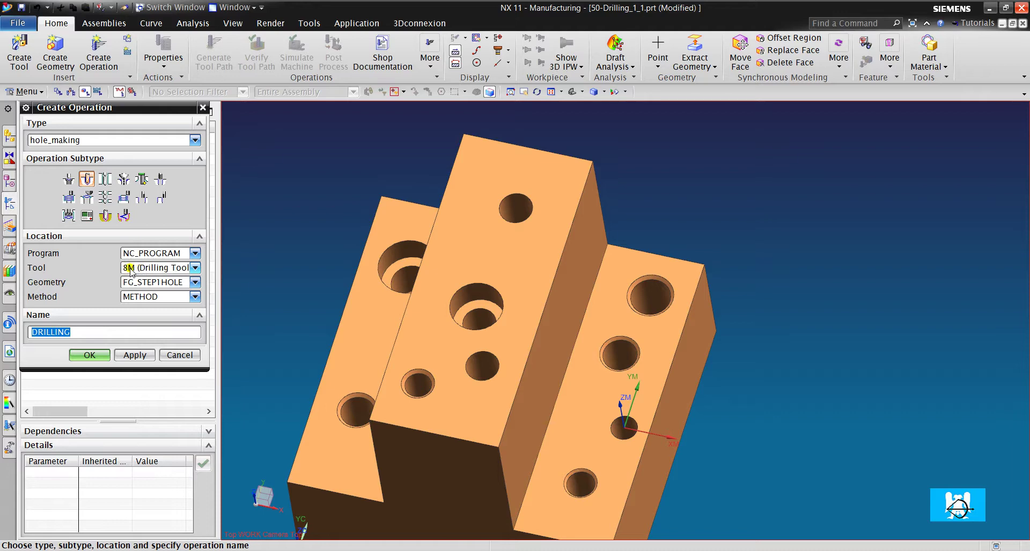
click(89, 356)
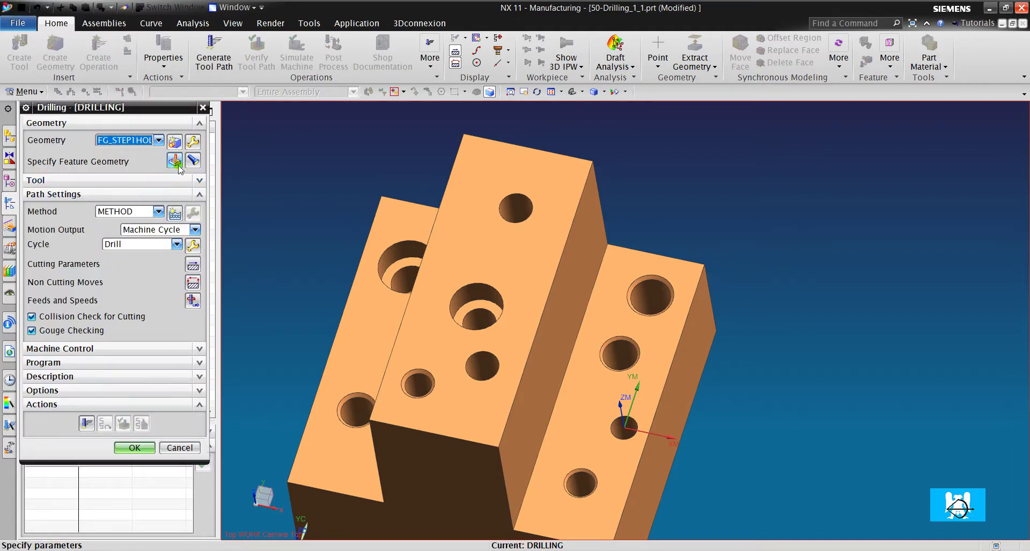
click(193, 161)
scroll(411, 342, up, 4)
scroll(410, 322, up, 1)
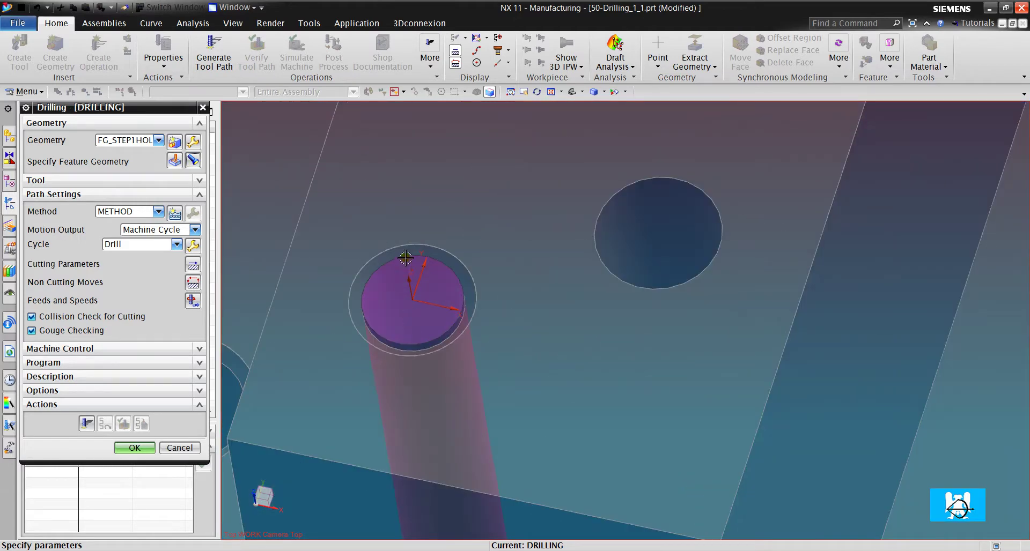
scroll(411, 274, down, 5)
scroll(410, 269, up, 6)
scroll(411, 269, down, 1)
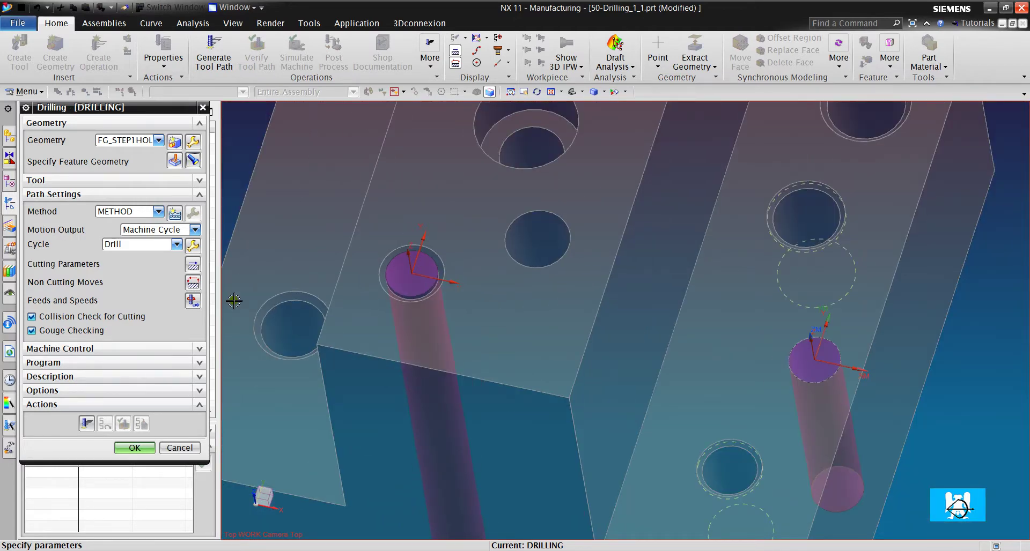
Generate and verify the DRILLING tool path, then finish the operation.
click(86, 424)
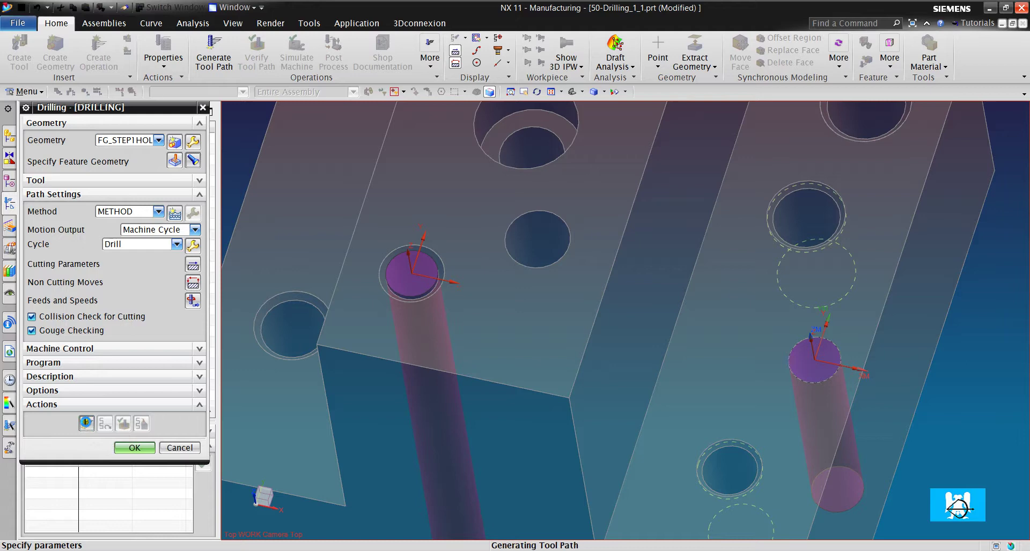
middle_drag(460, 285, 461, 257)
scroll(462, 257, up, 2)
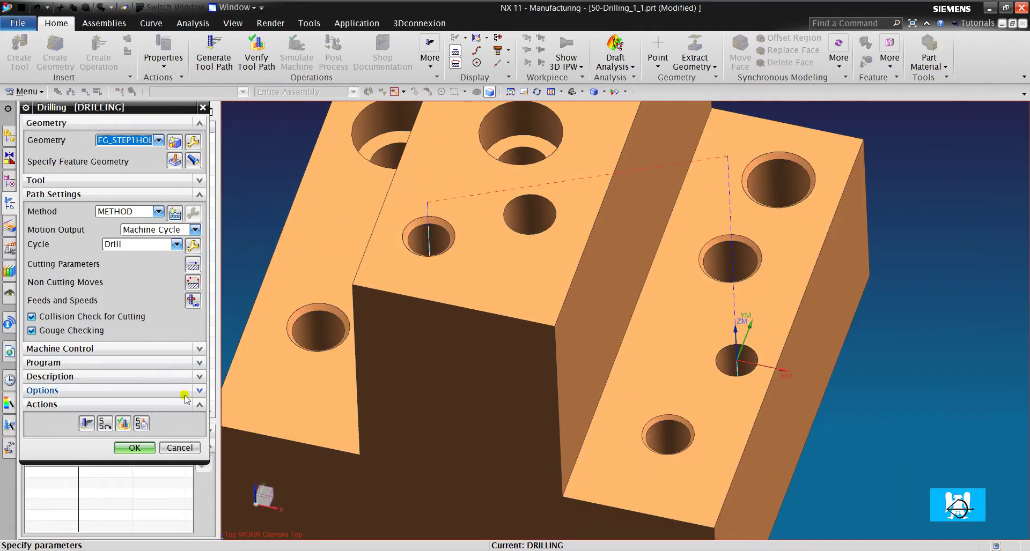
click(123, 423)
click(141, 523)
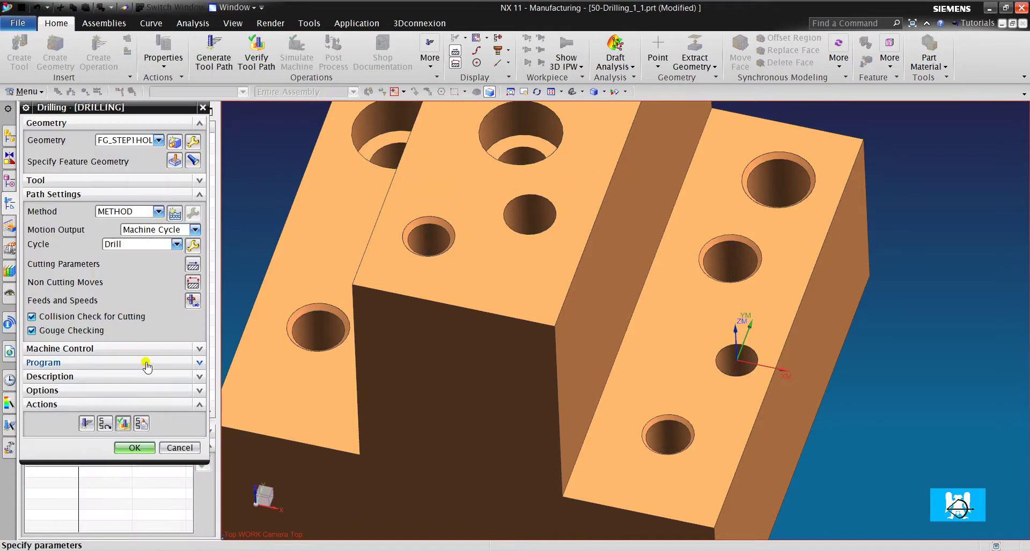
click(132, 446)
click(118, 352)
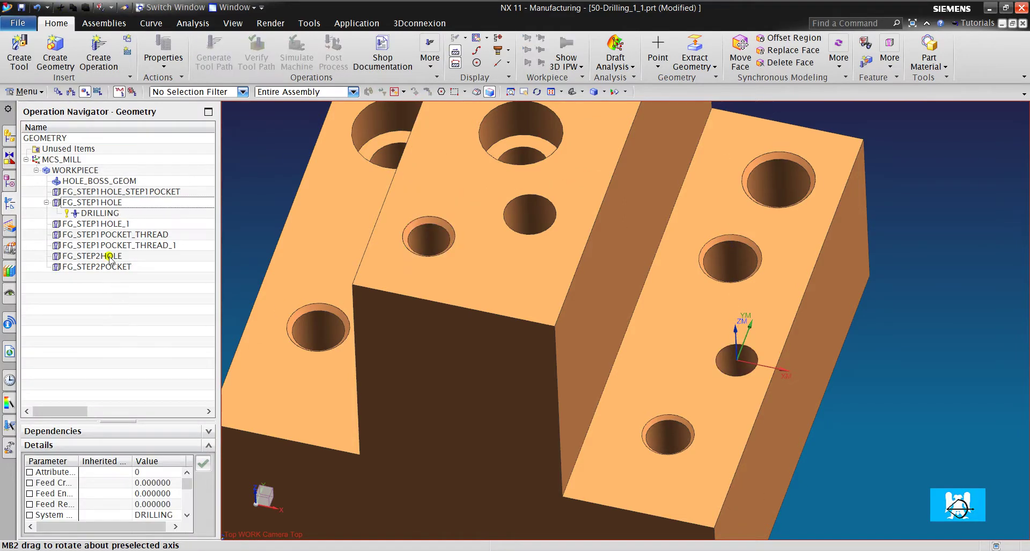
Insert a DRILLING_1 operation under FG_STEP1HOLE_STEP1POCKET using the 10M drilling tool.
click(124, 192)
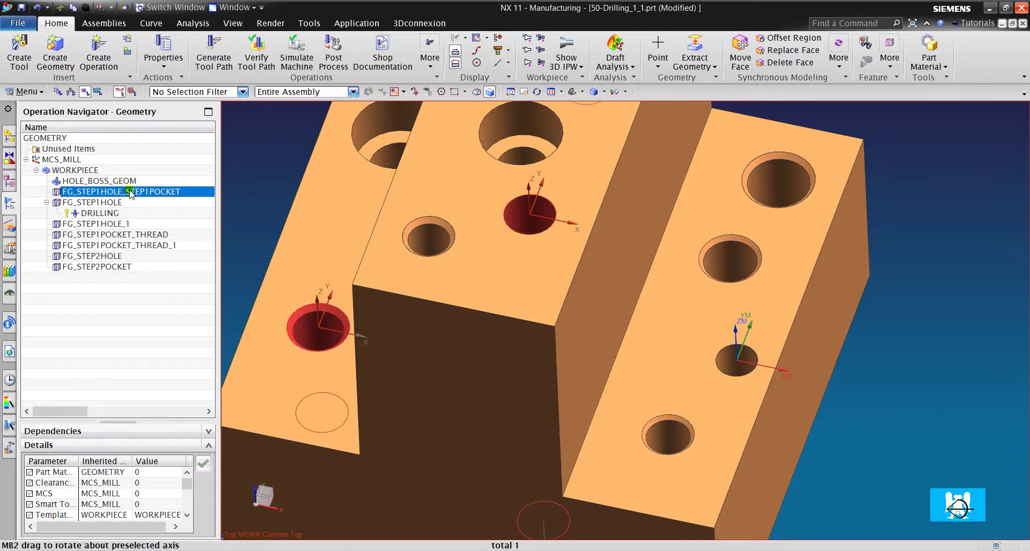
right_click(130, 194)
mouse_move(165, 329)
click(265, 328)
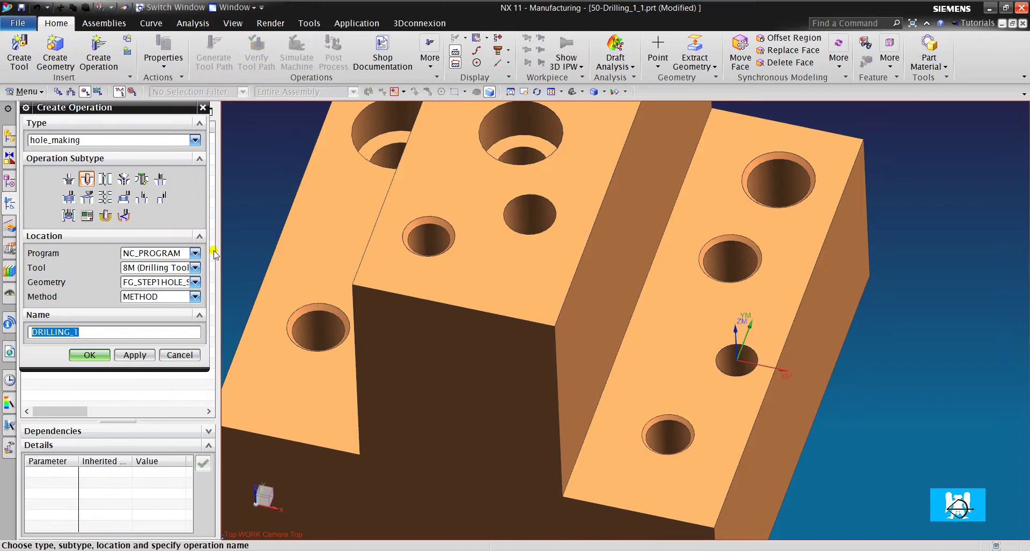
click(145, 267)
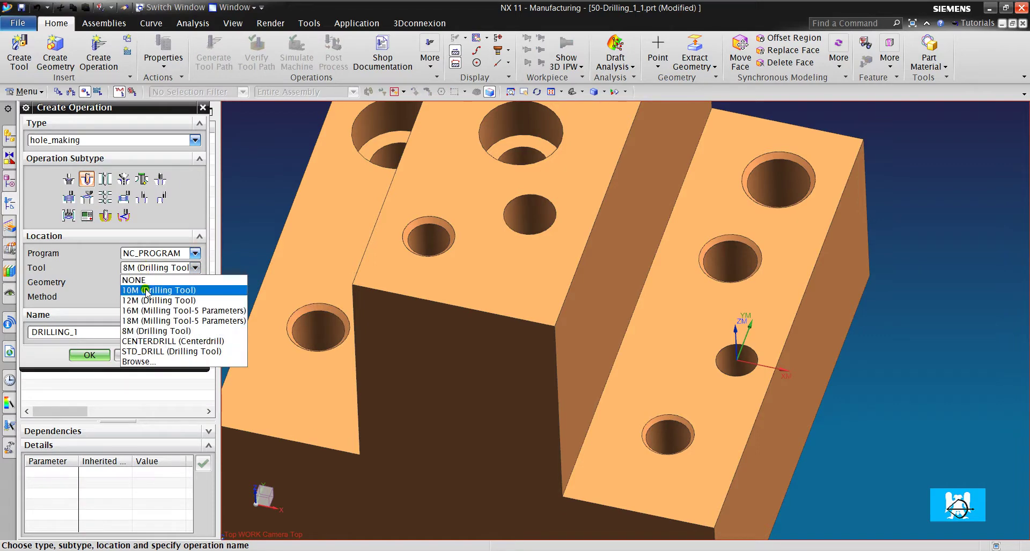
click(153, 292)
click(105, 358)
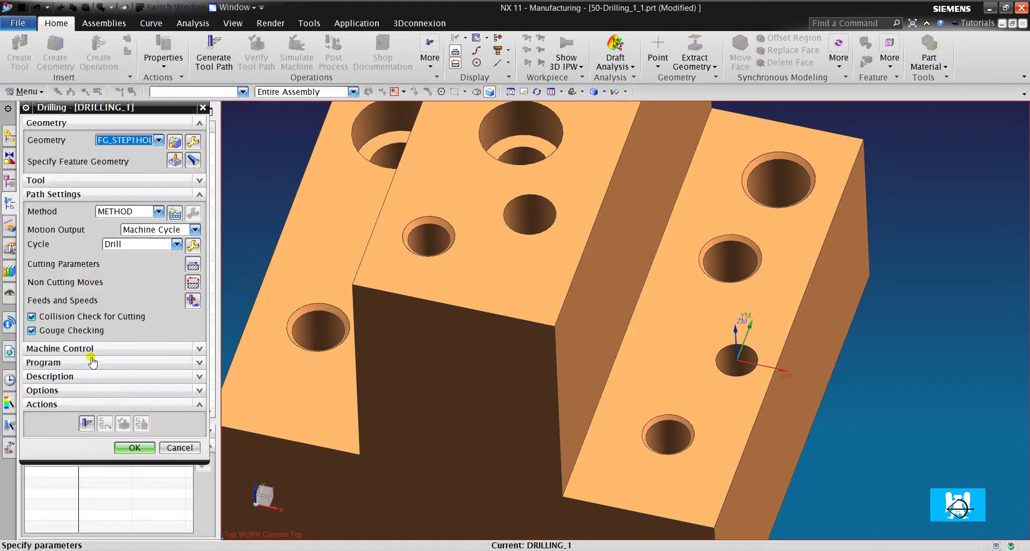
Generate the DRILLING_1 tool path and accept the operation.
click(86, 423)
click(135, 448)
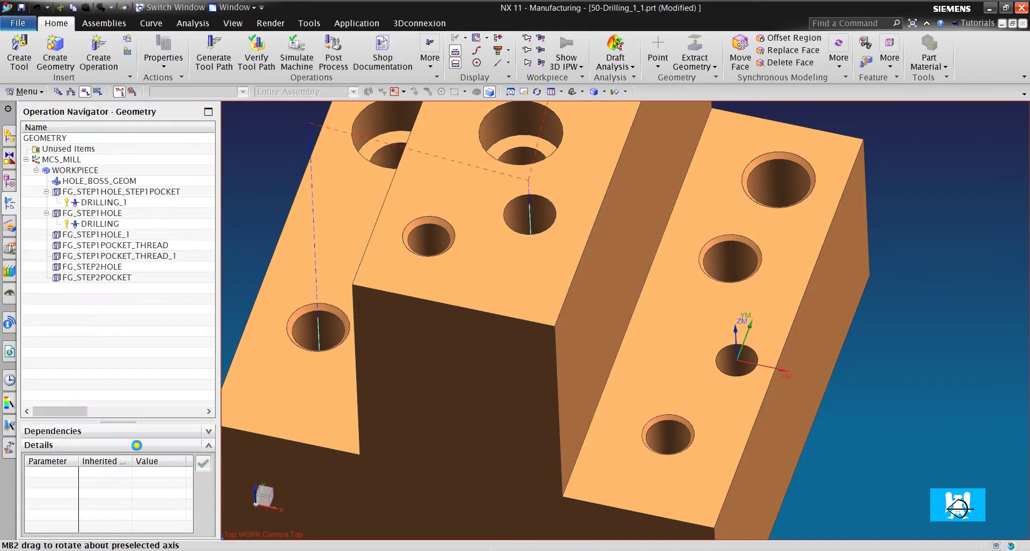
middle_drag(350, 282, 428, 225)
scroll(540, 280, up, 3)
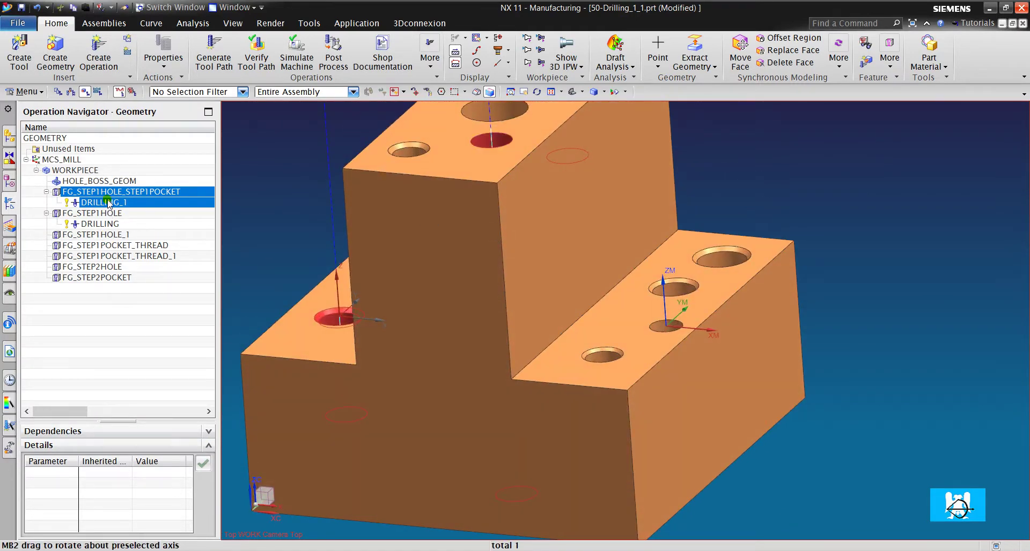
click(102, 224)
scroll(567, 322, down, 3)
scroll(567, 322, up, 5)
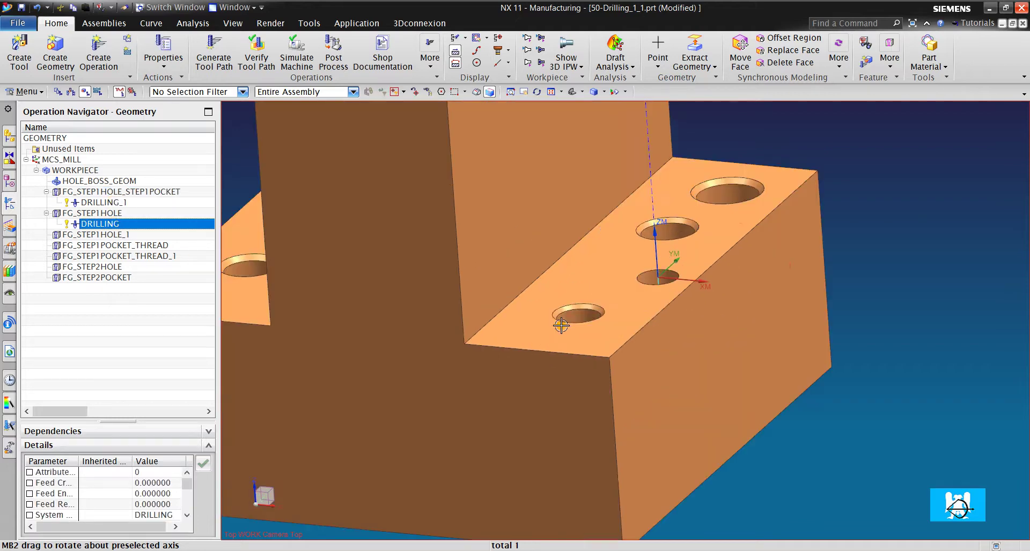
middle_drag(567, 322, 564, 294)
scroll(478, 332, up, 2)
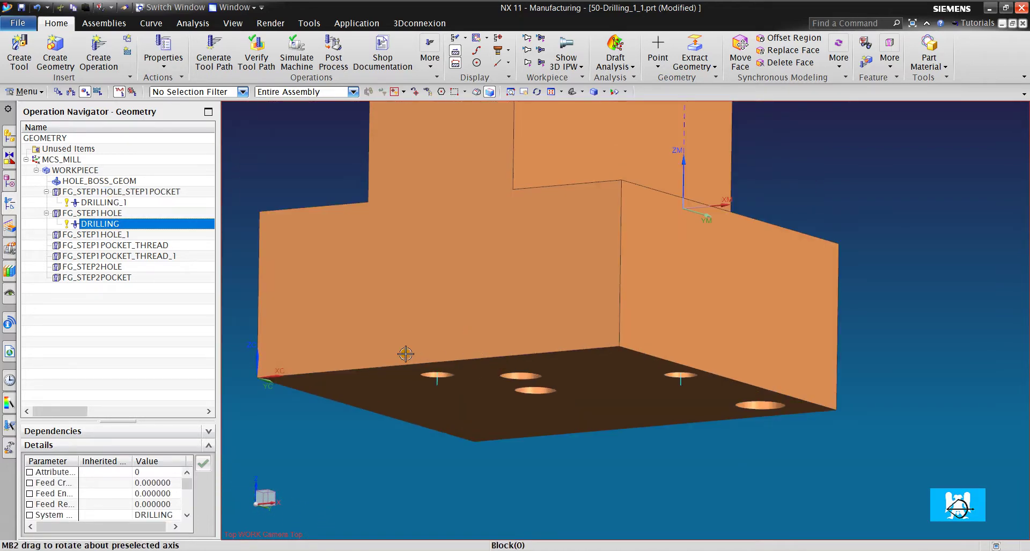
click(256, 54)
click(136, 501)
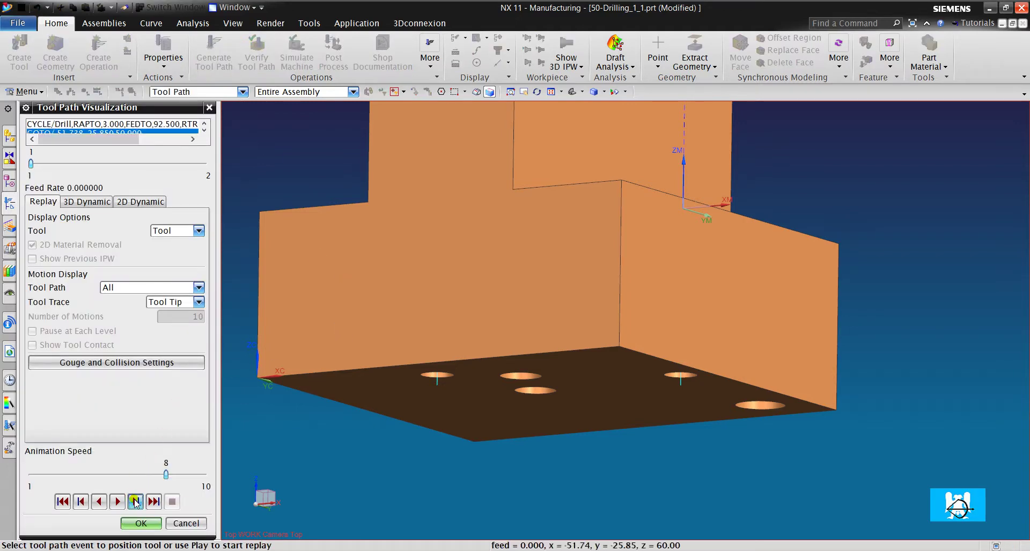
click(135, 502)
scroll(545, 370, up, 8)
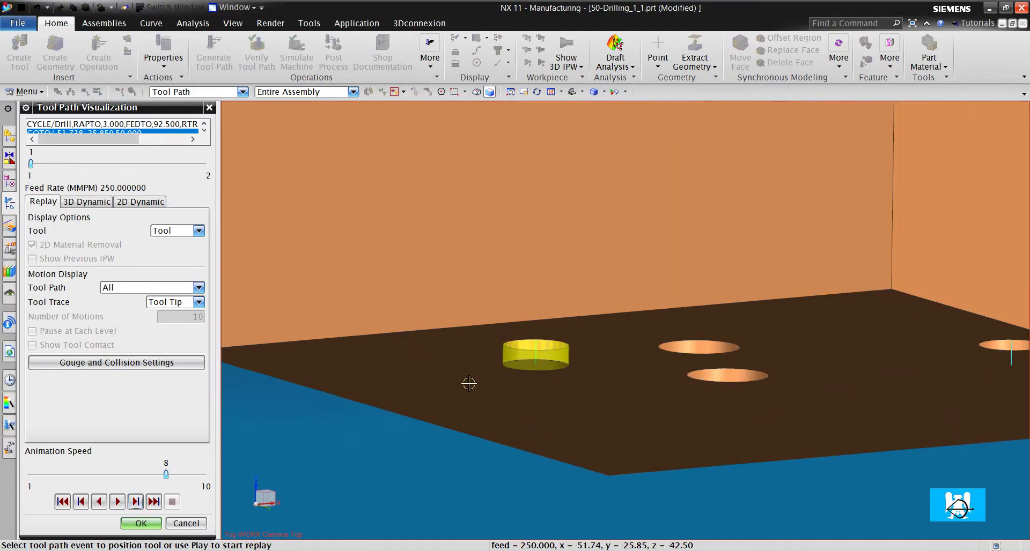
scroll(545, 370, down, 4)
scroll(545, 370, up, 3)
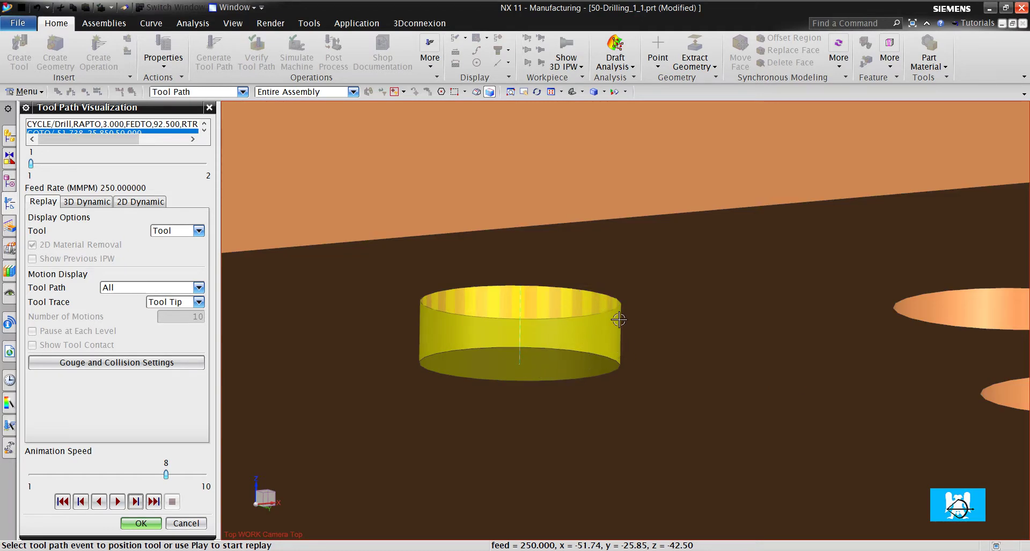
click(185, 524)
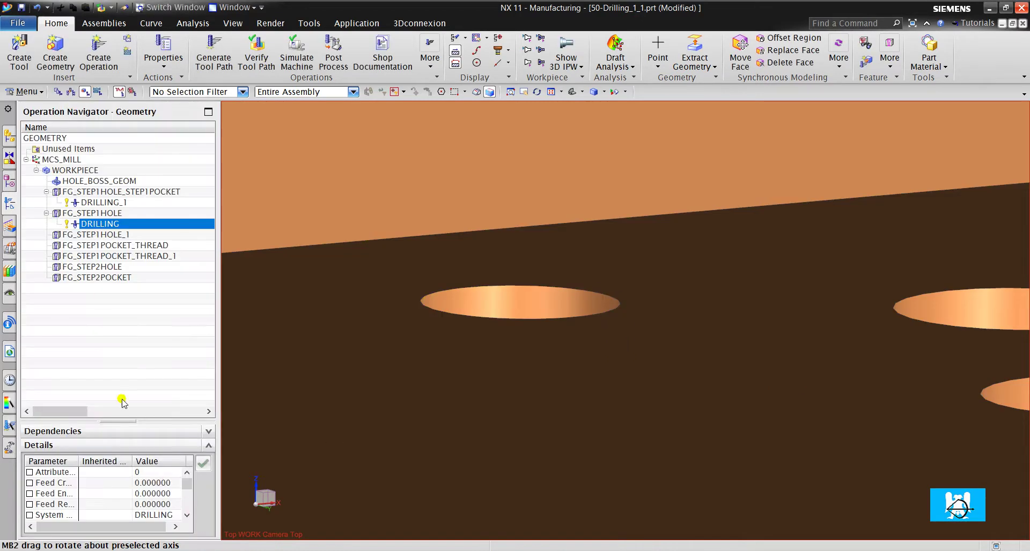
Set the DRILLING operation's bottom offset distance to 0 in Cutting Parameters.
click(111, 345)
double_click(114, 224)
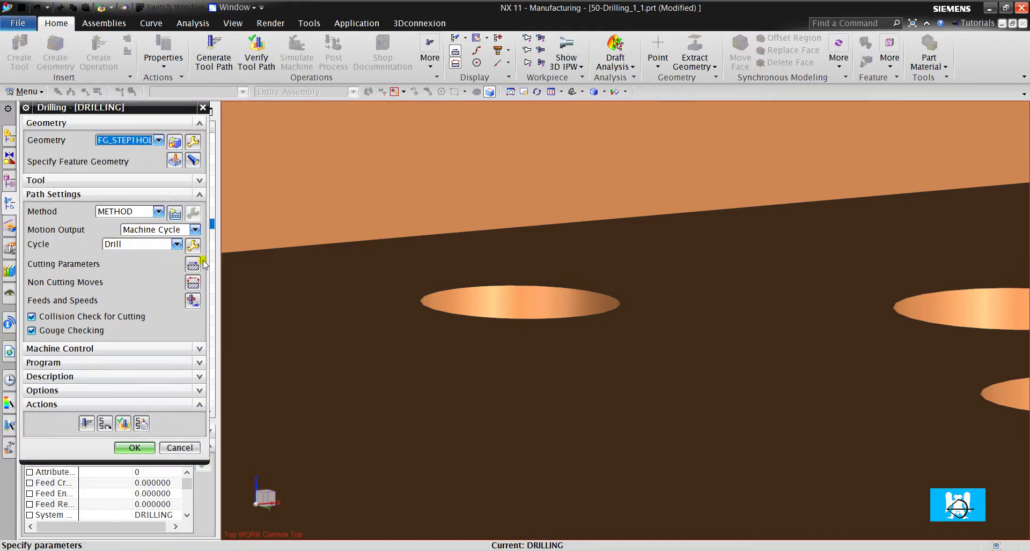
click(193, 265)
click(170, 232)
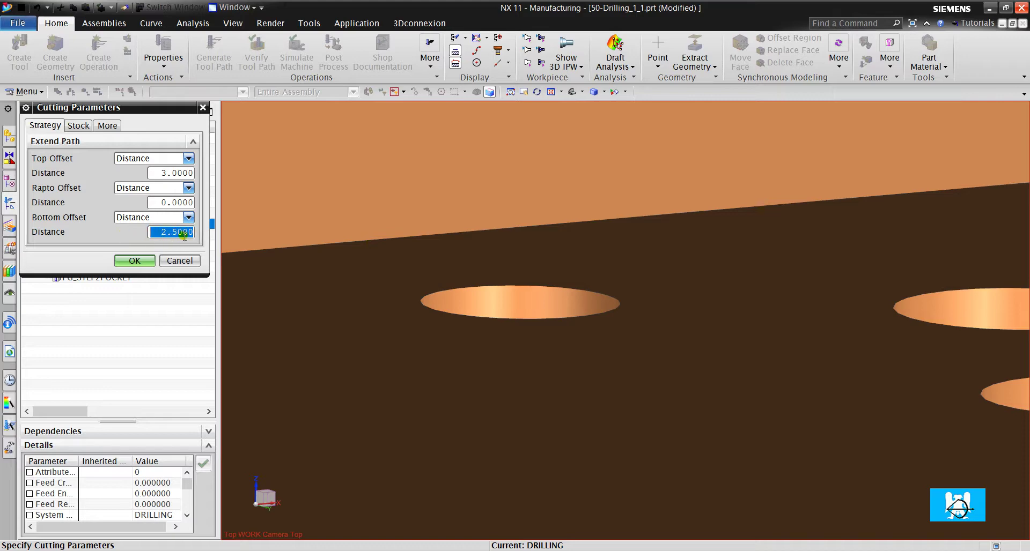
text(0)
click(133, 260)
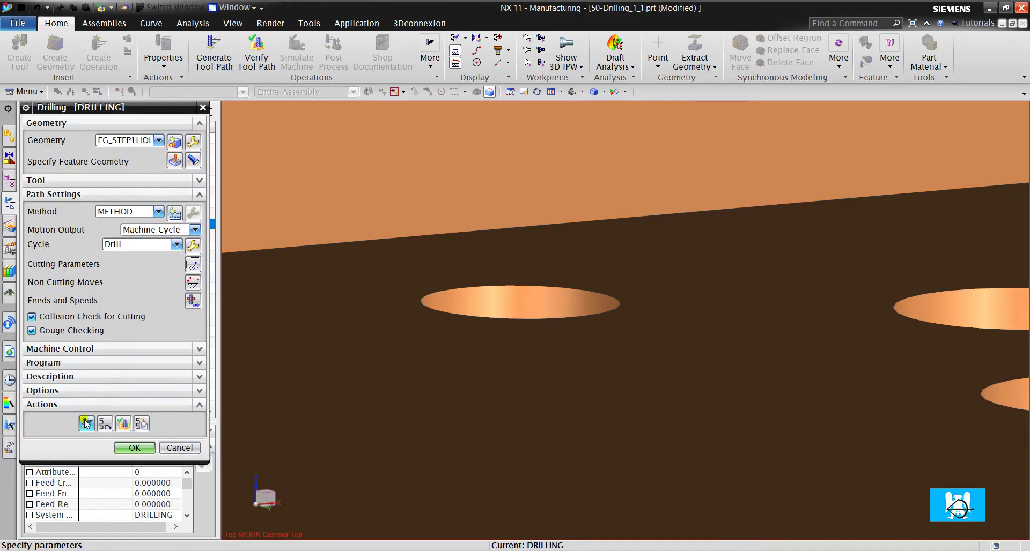
Regenerate and step through the tool path, then view the 8 mm drill's tool settings.
click(131, 448)
click(115, 427)
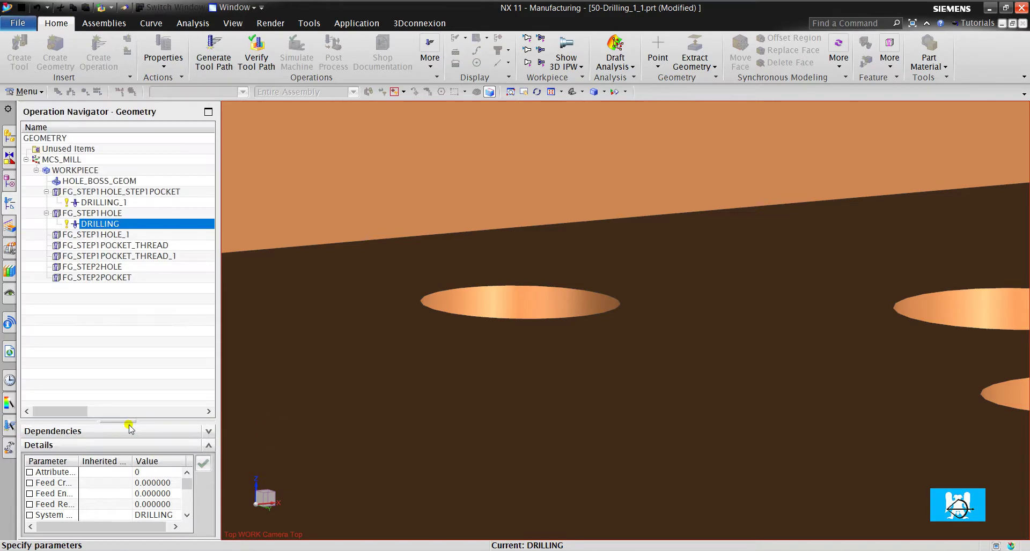
click(136, 502)
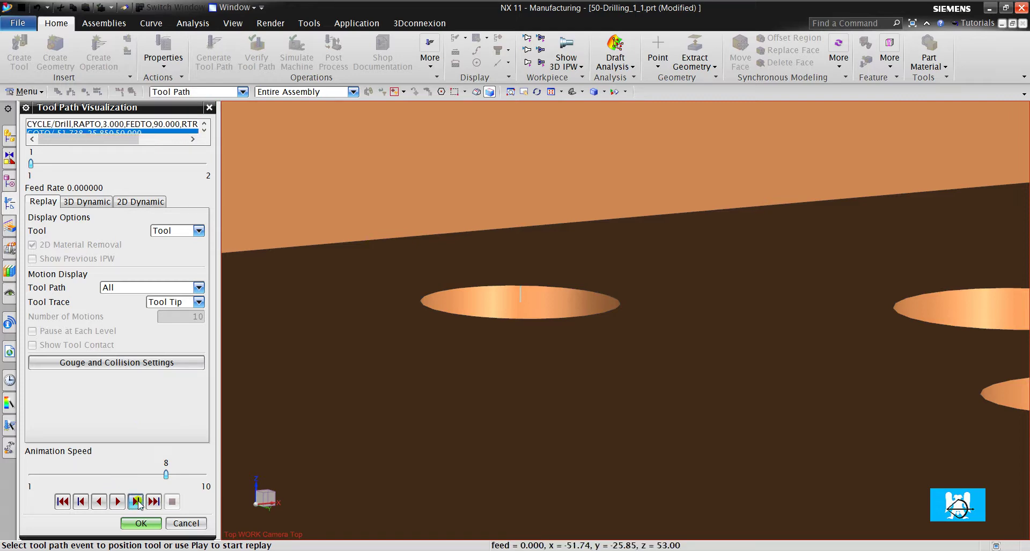
click(136, 502)
click(136, 502)
click(81, 502)
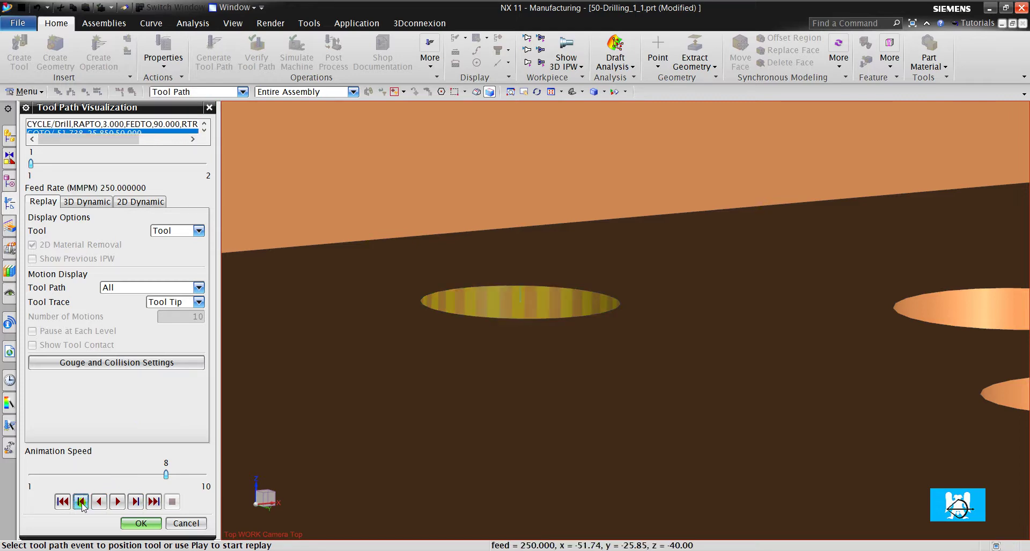
scroll(562, 295, up, 3)
scroll(553, 304, down, 2)
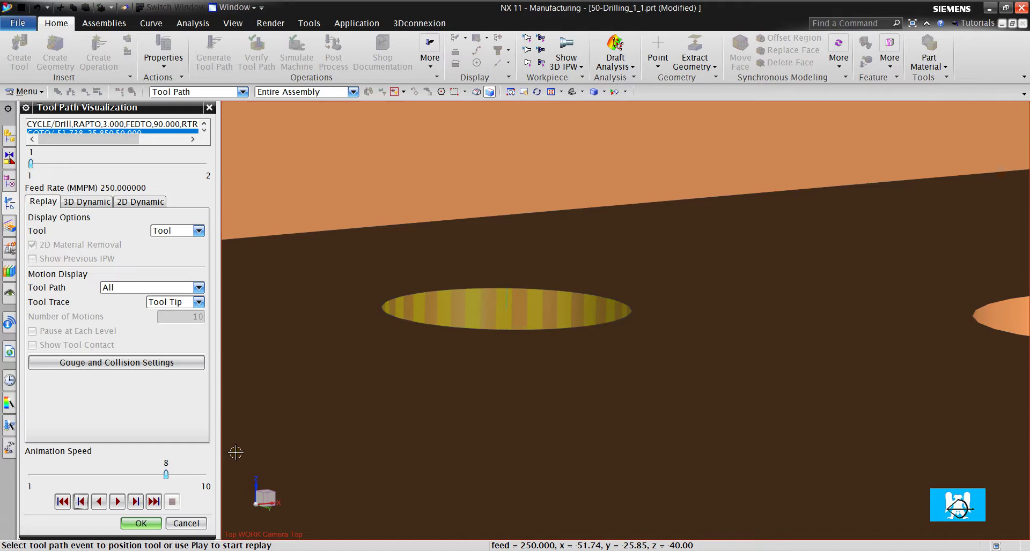
click(138, 524)
click(59, 181)
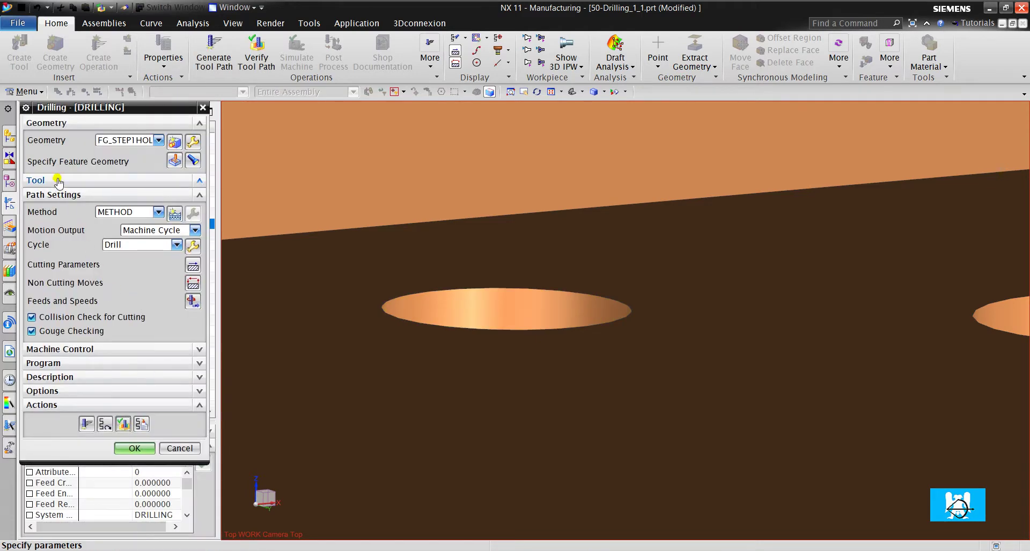
Edit the drill tool to give it a 118° point angle.
click(192, 199)
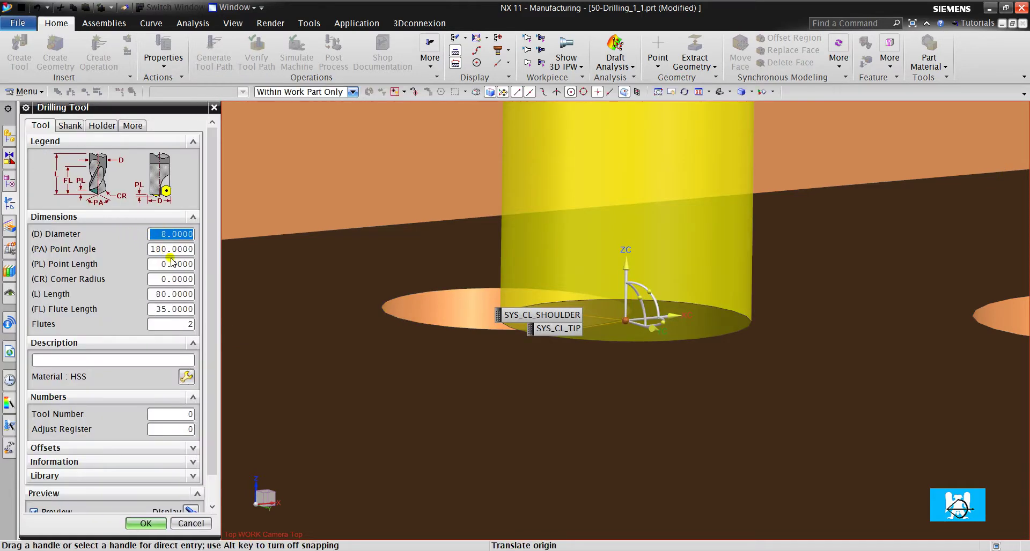
double_click(170, 249)
text(118)
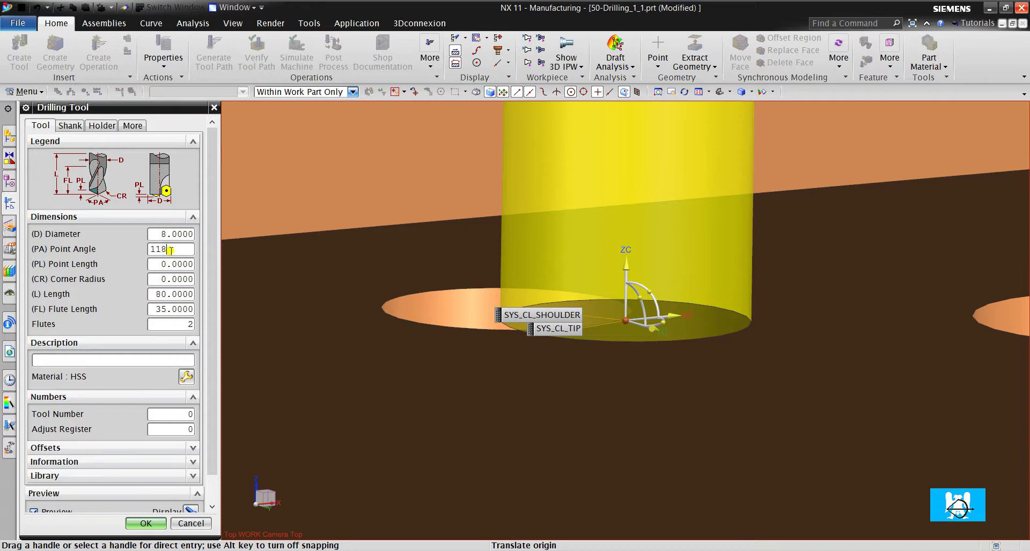
key(Return)
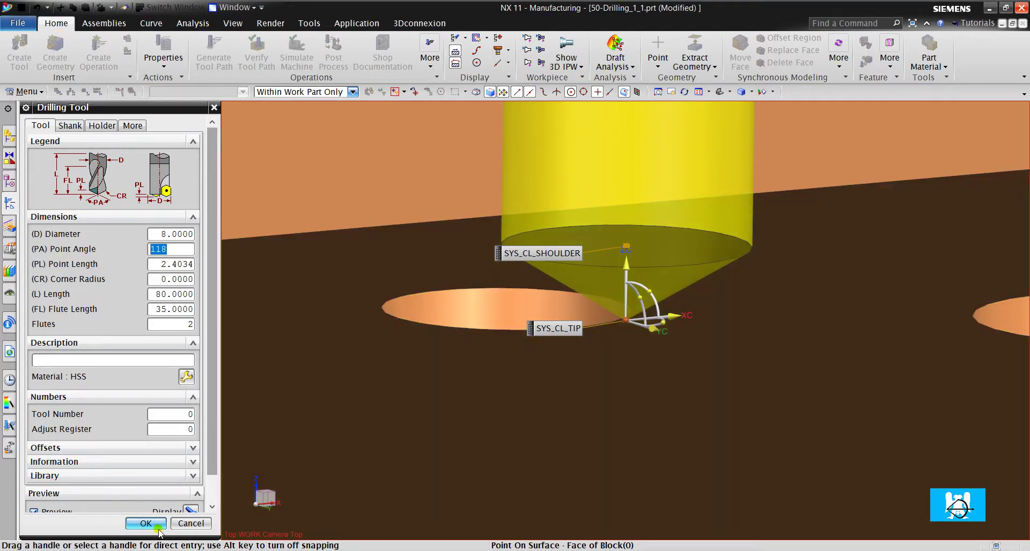
click(145, 523)
Regenerate the DRILLING tool path, replay it, and orbit to inspect the conical tip.
click(86, 479)
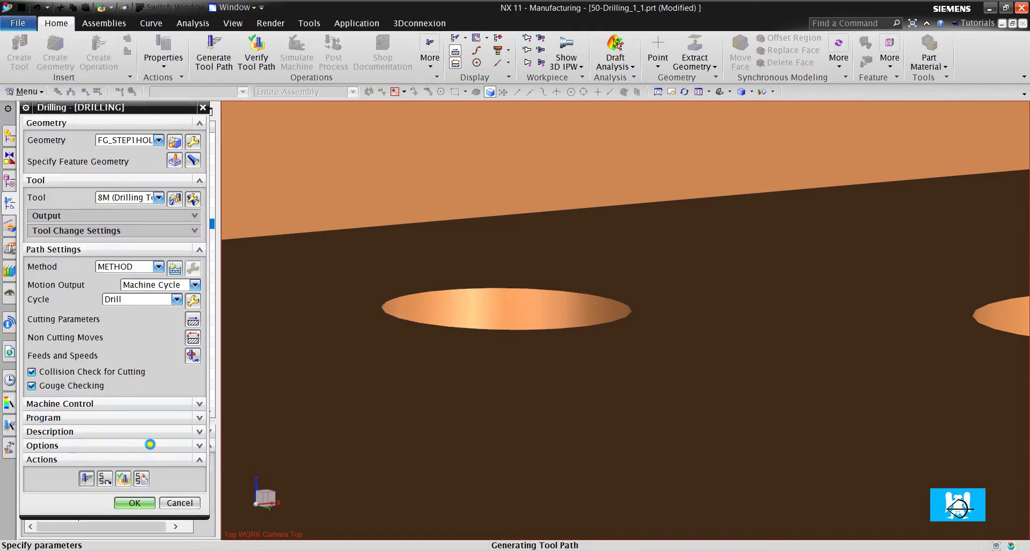
click(123, 478)
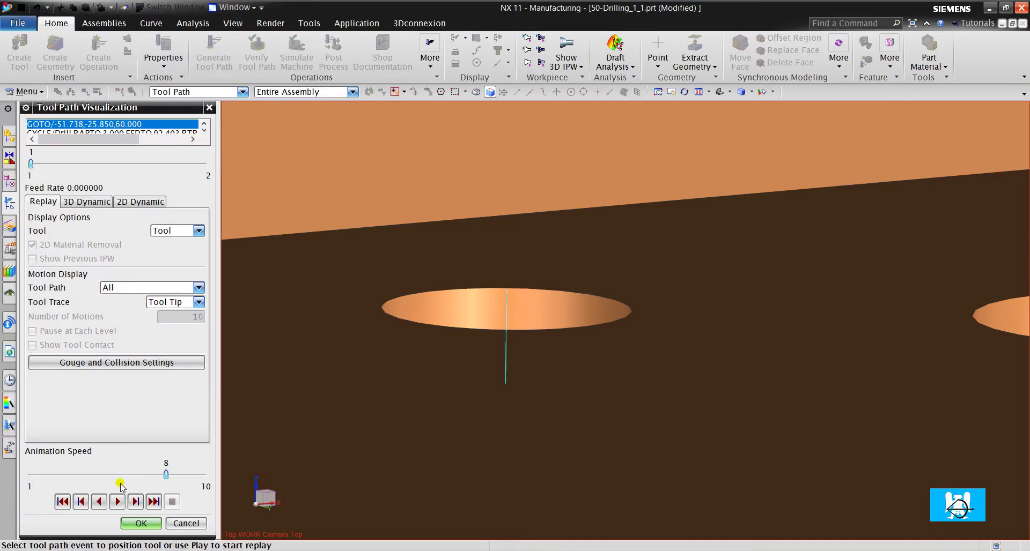
click(135, 502)
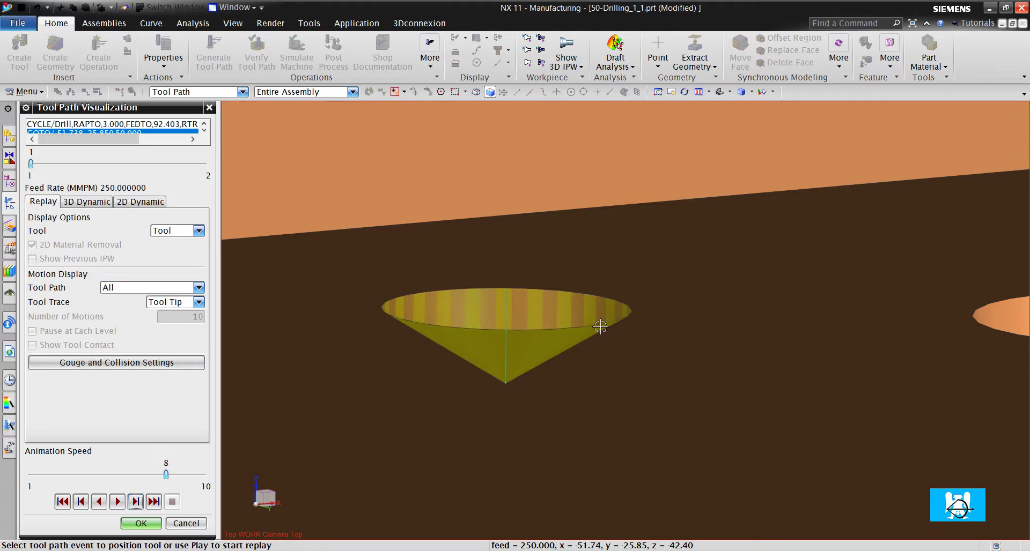
scroll(600, 327, up, 1)
scroll(571, 309, up, 1)
middle_drag(609, 327, 531, 369)
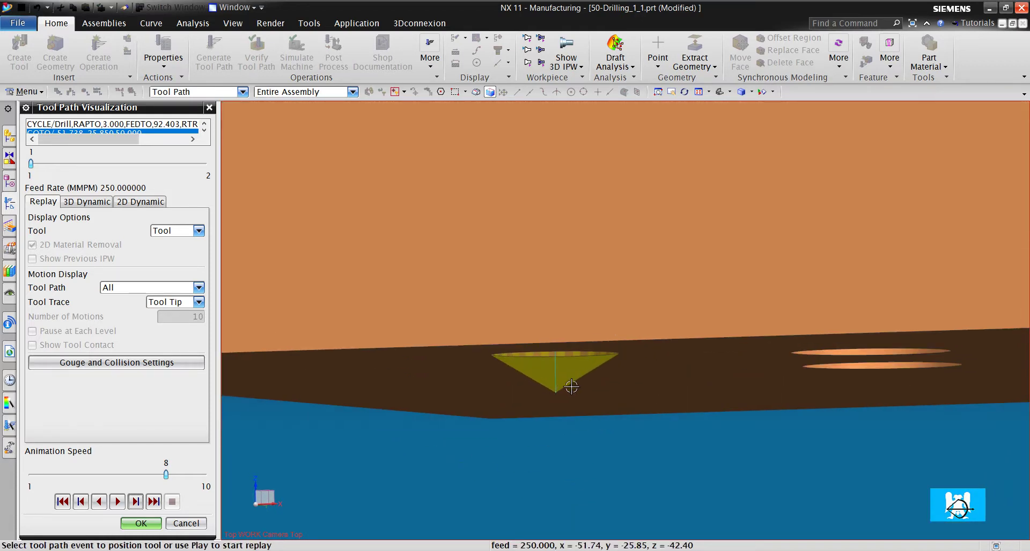
key(ctrl+f)
middle_drag(587, 380, 594, 349)
scroll(529, 363, down, 5)
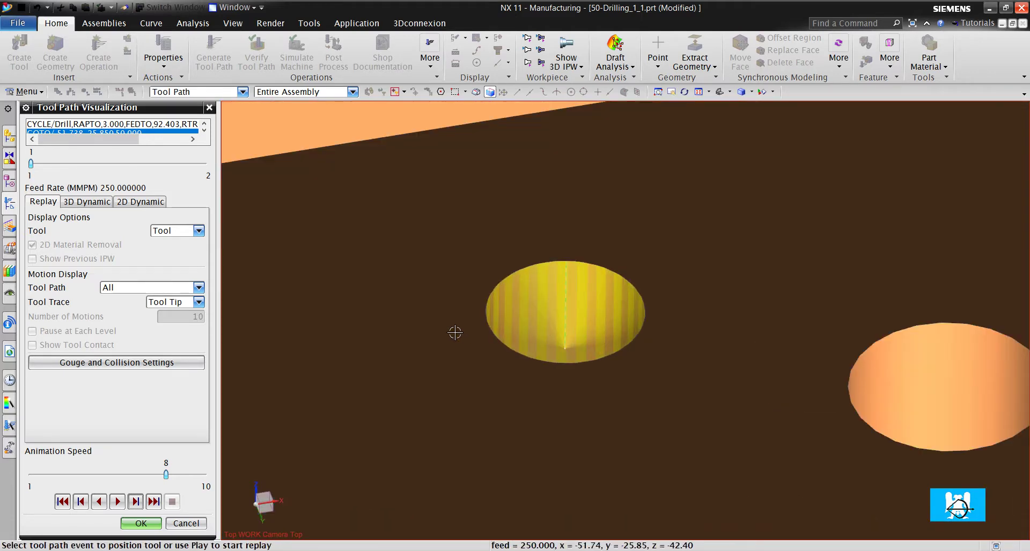
middle_drag(455, 333, 484, 325)
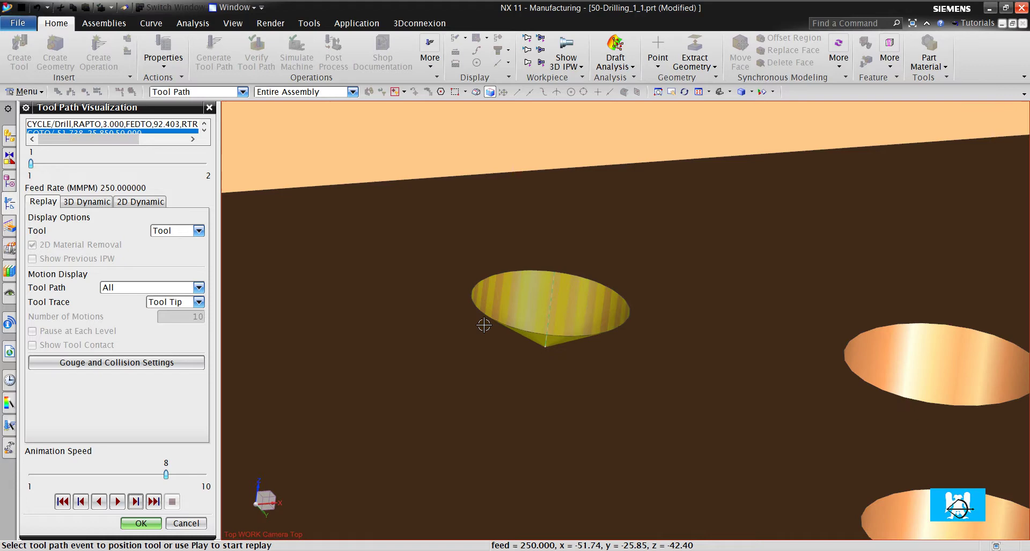
Close the replay and change the drill's point angle to a flat 180°.
click(138, 523)
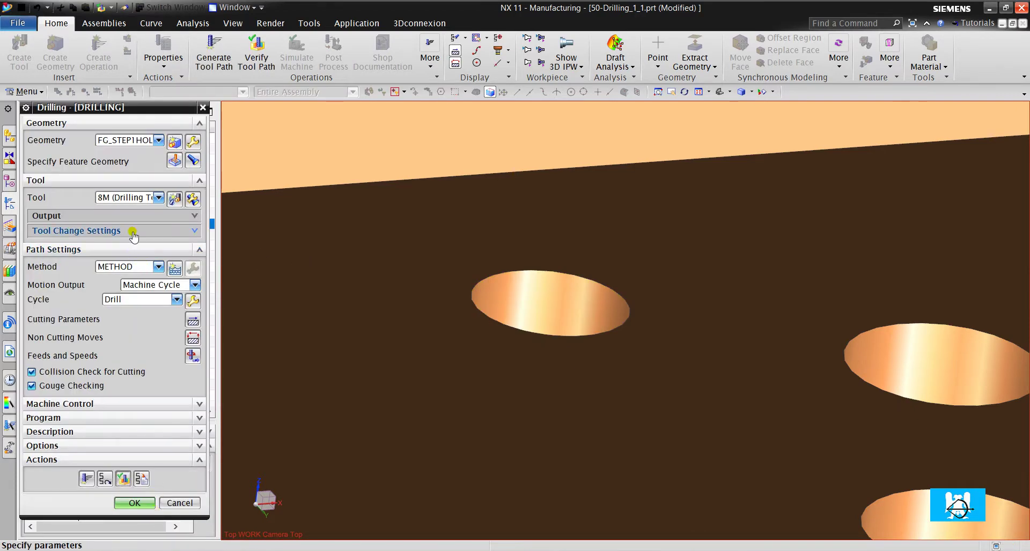
click(192, 200)
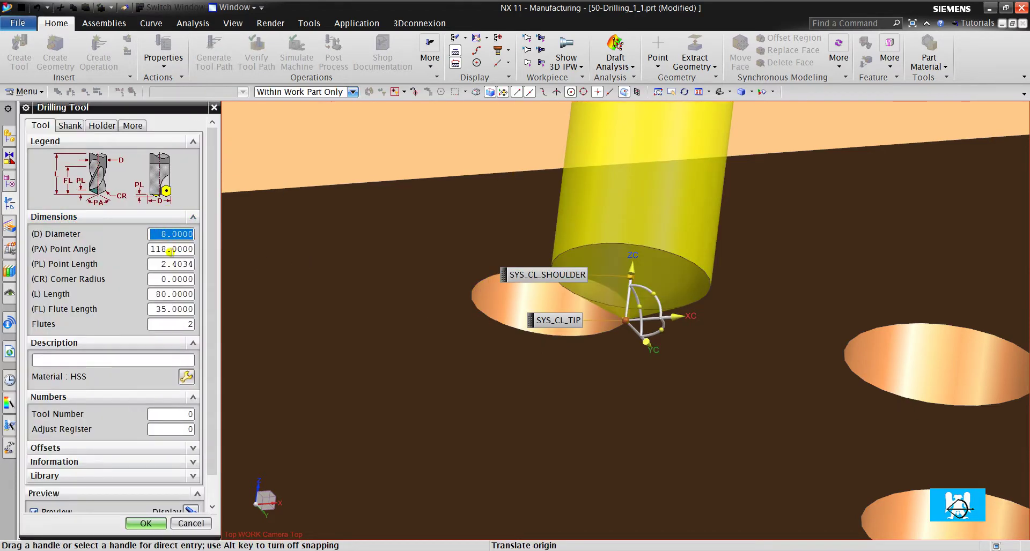
click(170, 251)
text(180)
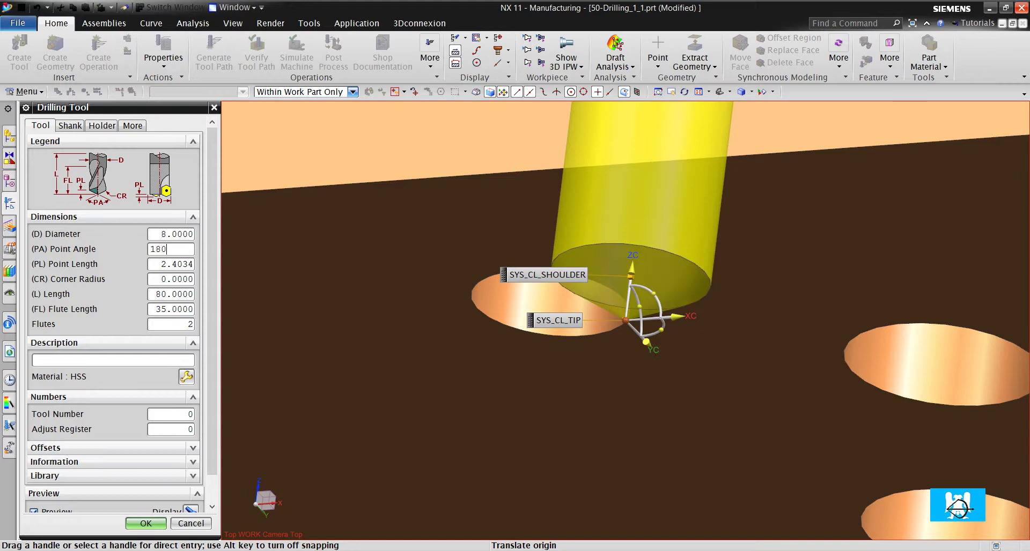
key(Return)
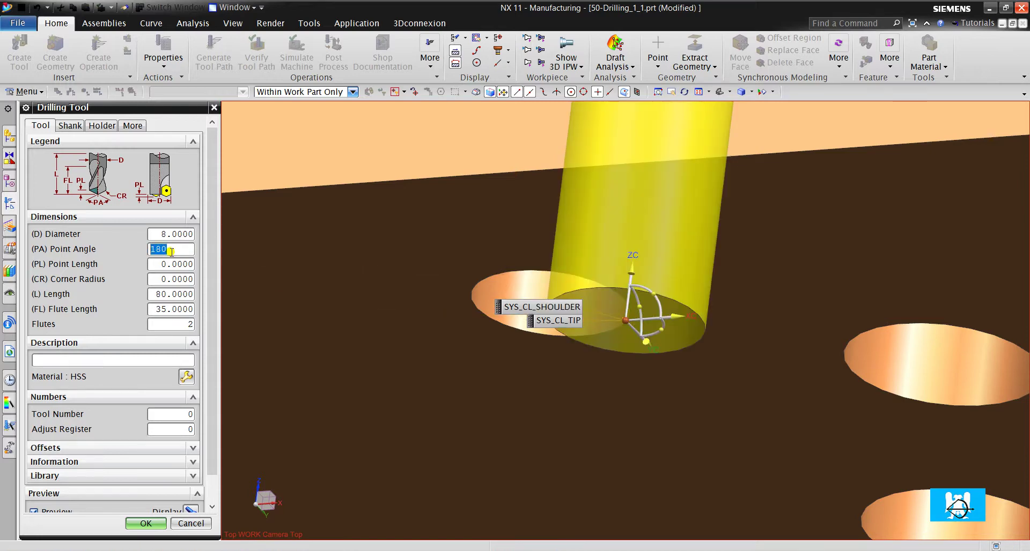
click(145, 523)
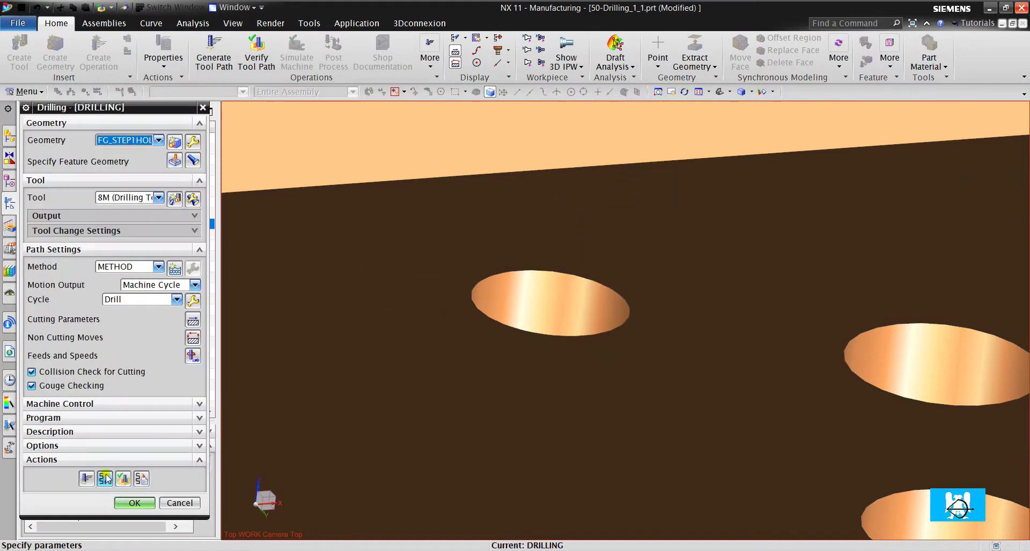
Regenerate the DRILLING tool path and orbit the block to an isometric view to check it.
click(86, 478)
key(Home)
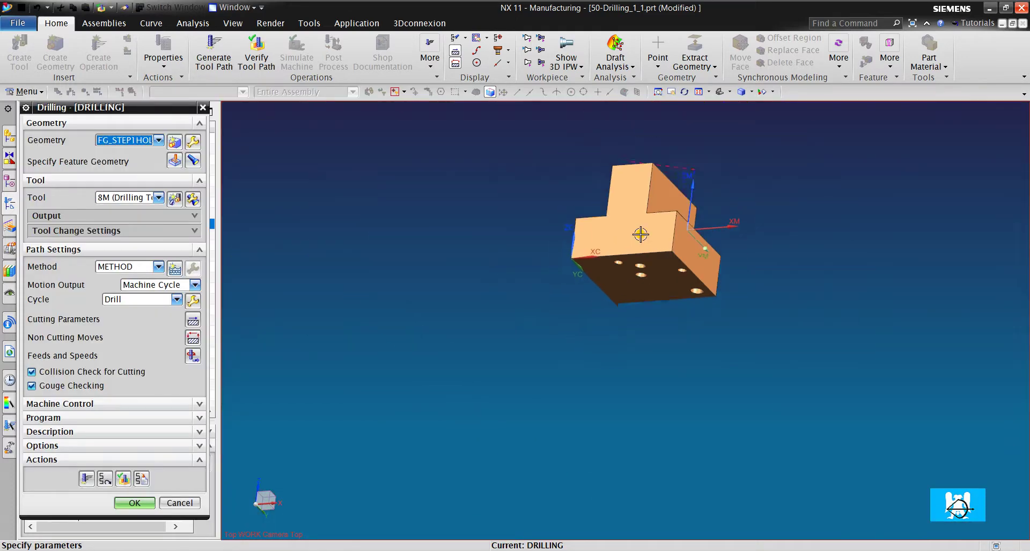
scroll(640, 235, up, 3)
middle_drag(570, 262, 605, 283)
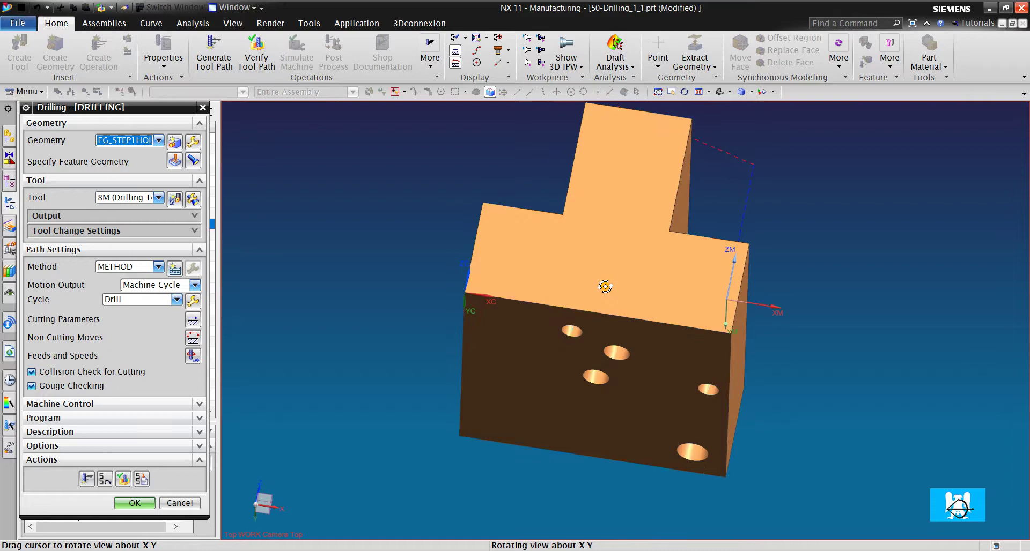
scroll(577, 329, up, 5)
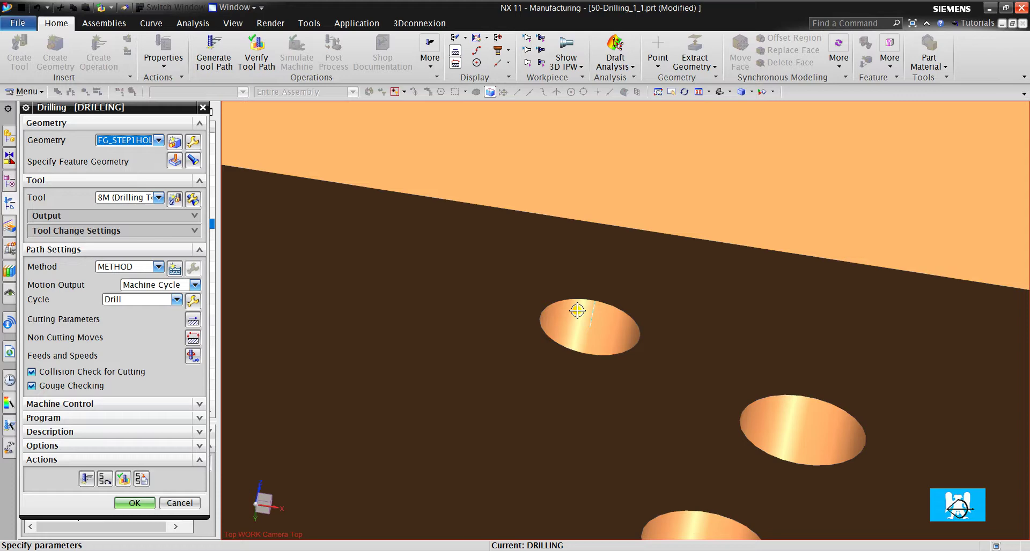
scroll(563, 319, down, 5)
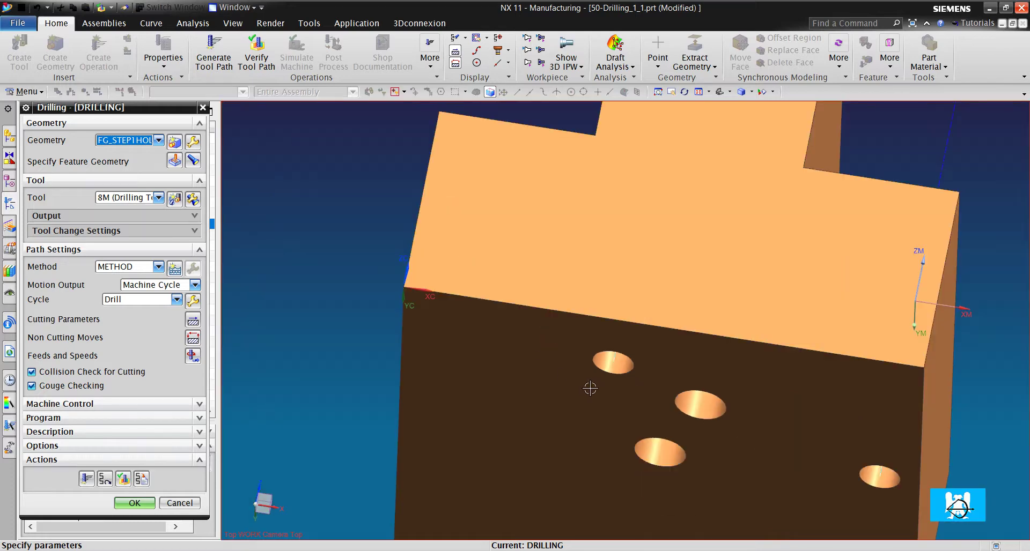
middle_drag(590, 391, 542, 456)
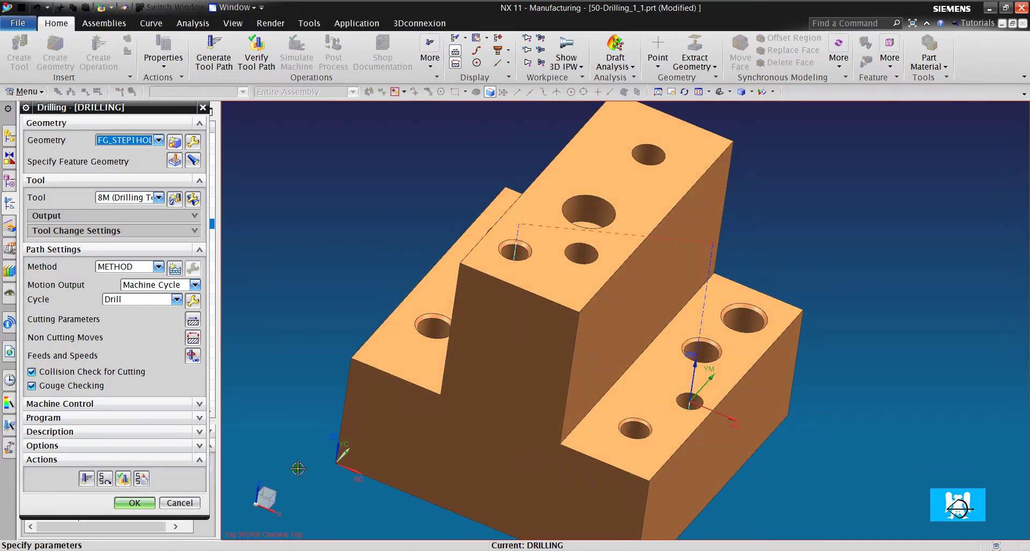
Accept the DRILLING operation and insert a new operation in the FG_STEP1HOLE_1 group.
click(134, 503)
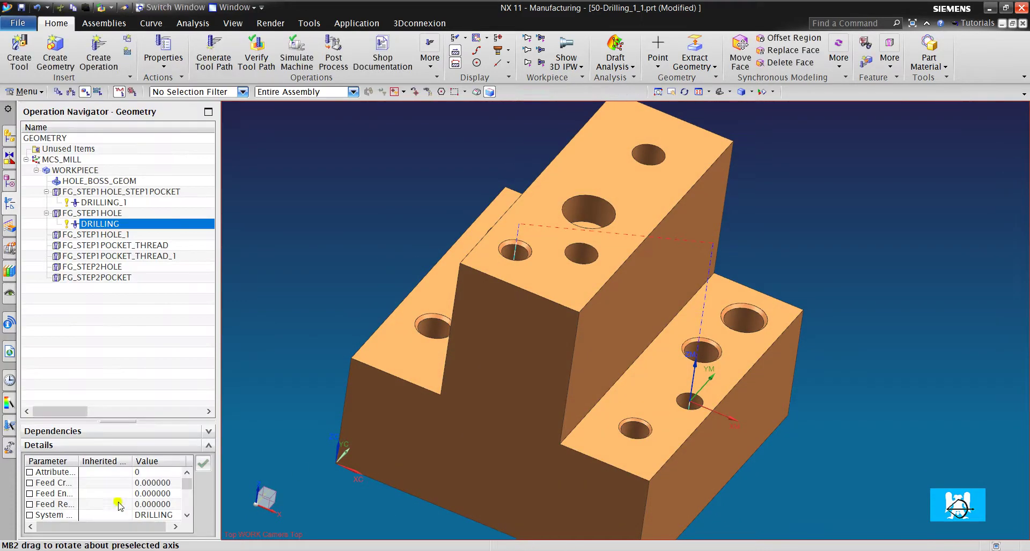
shift+middle_drag(629, 287, 609, 307)
click(116, 236)
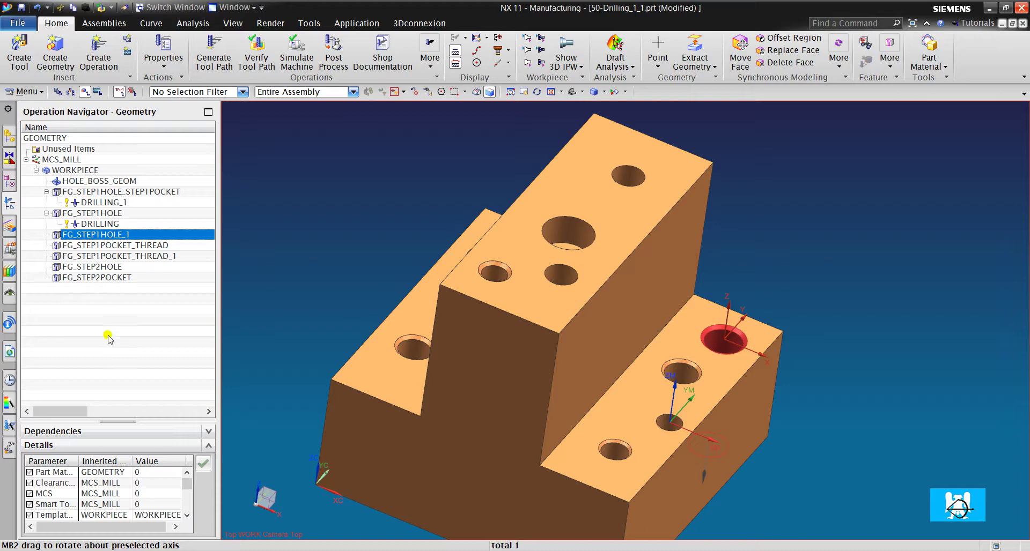
right_click(128, 236)
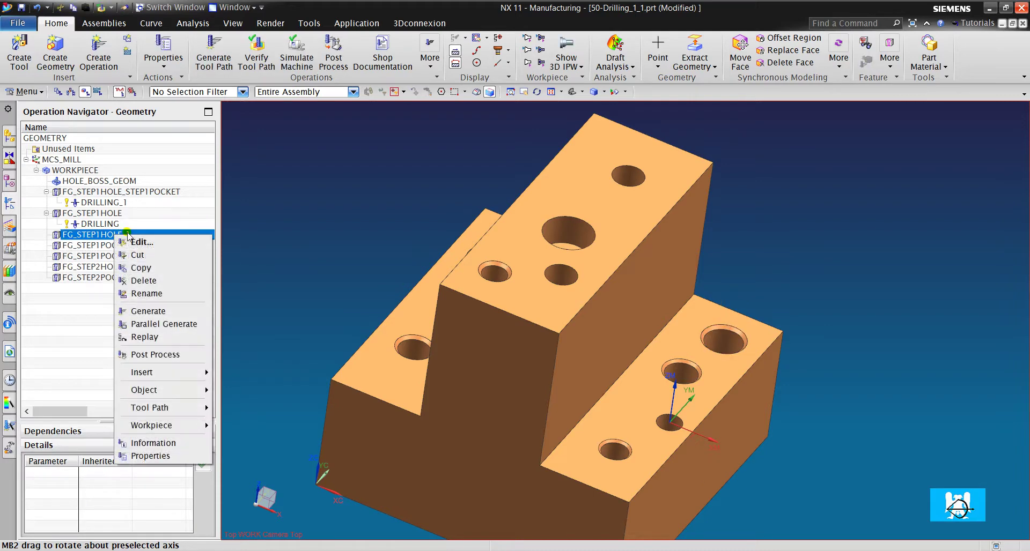
mouse_move(142, 373)
click(231, 373)
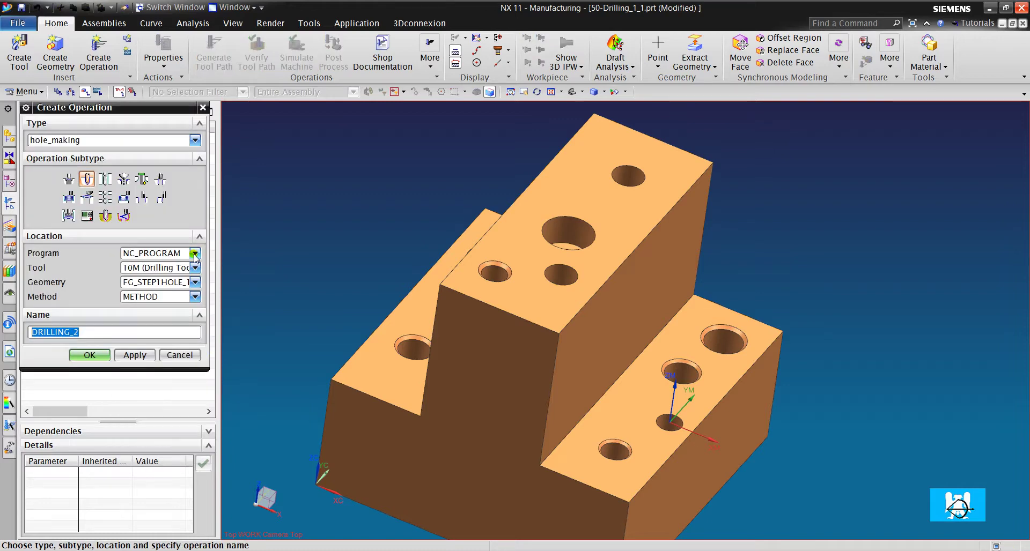
Create DRILLING_2 with the 12M drilling tool, generate its tool path, and accept it.
click(148, 268)
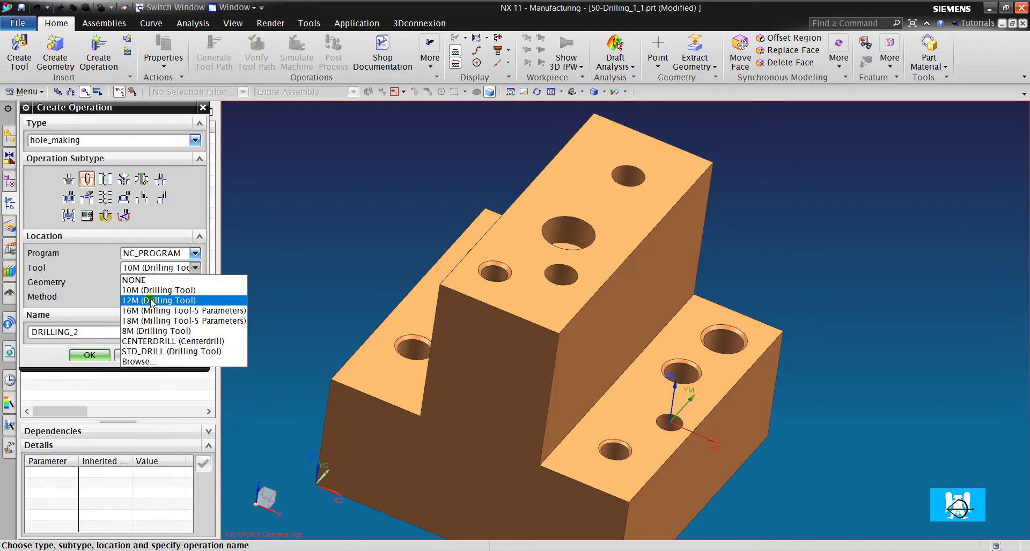
click(152, 301)
click(89, 355)
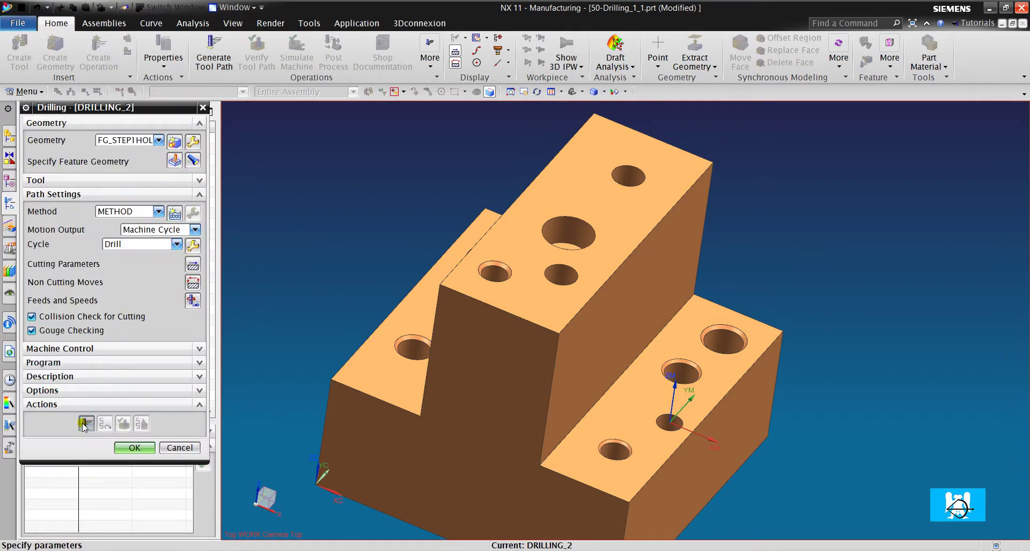
click(85, 424)
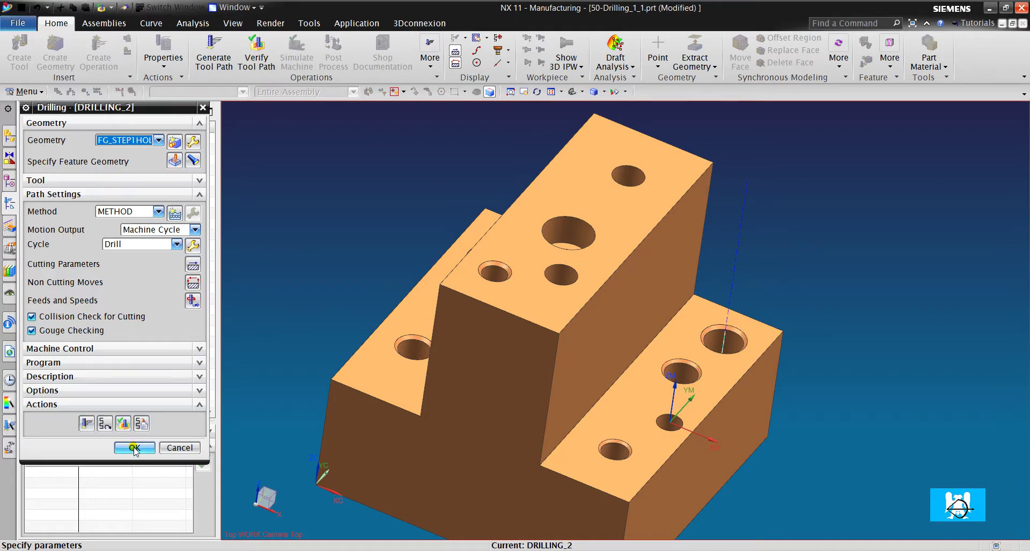
click(134, 447)
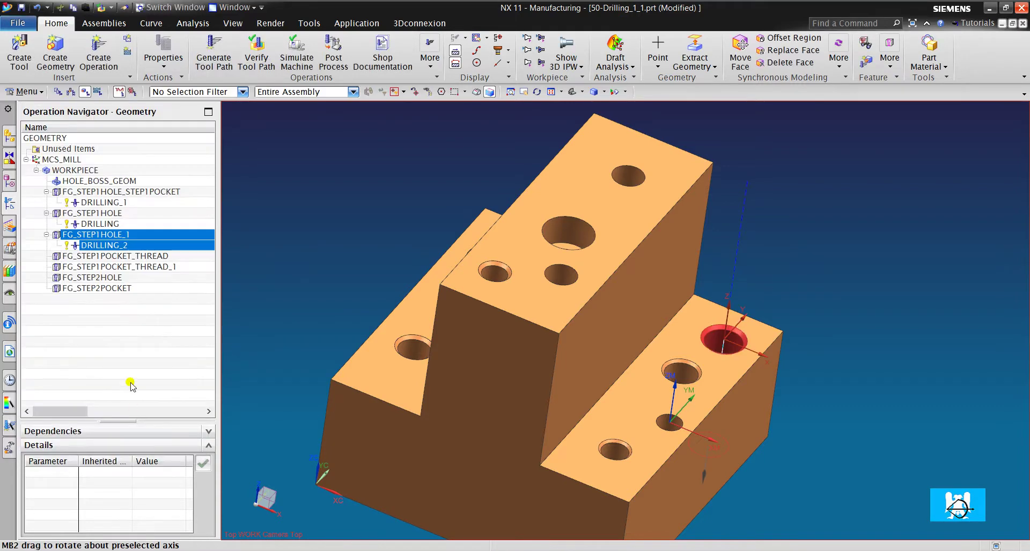
Inspect the FG_STEP1POCKET_THREAD, FG_STEP1POCKET_THREAD_1 and FG_STEP2HOLE feature groups on the model.
click(128, 257)
click(134, 267)
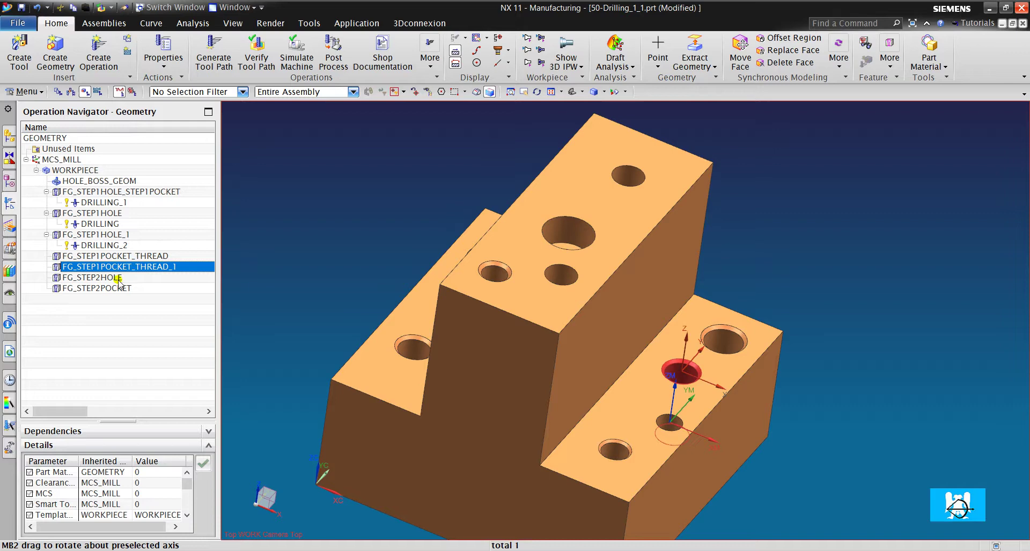
click(115, 278)
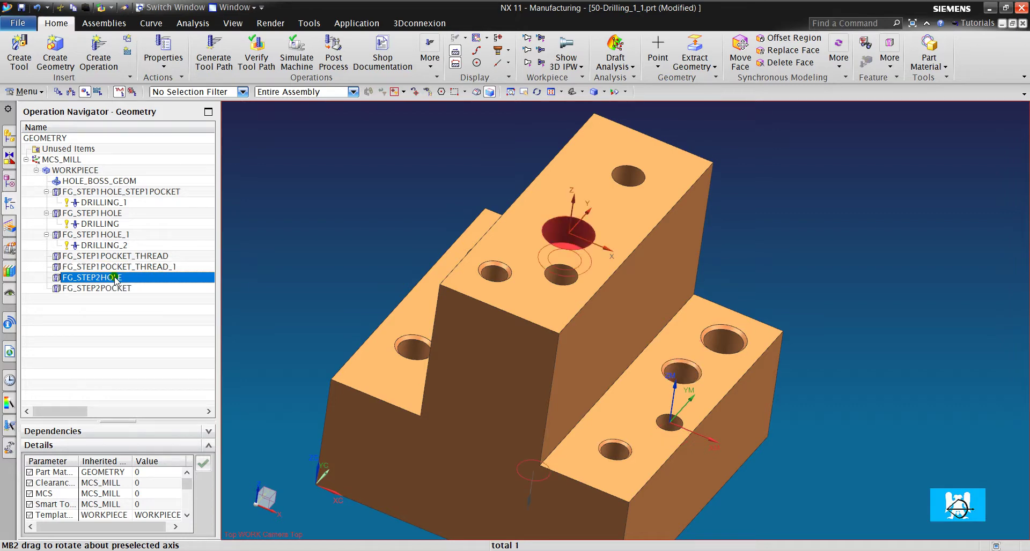
middle_drag(563, 279, 532, 314)
scroll(555, 294, up, 3)
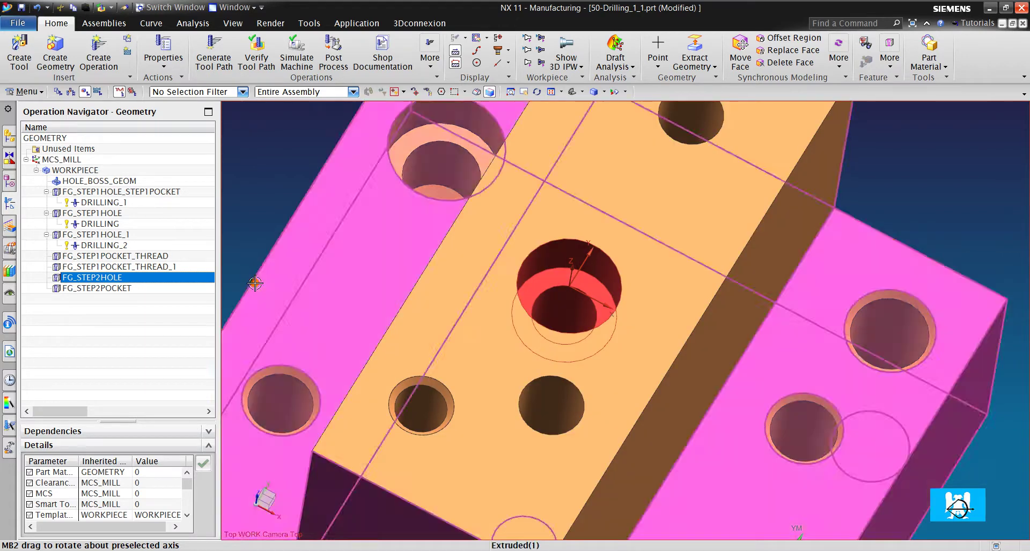
click(138, 339)
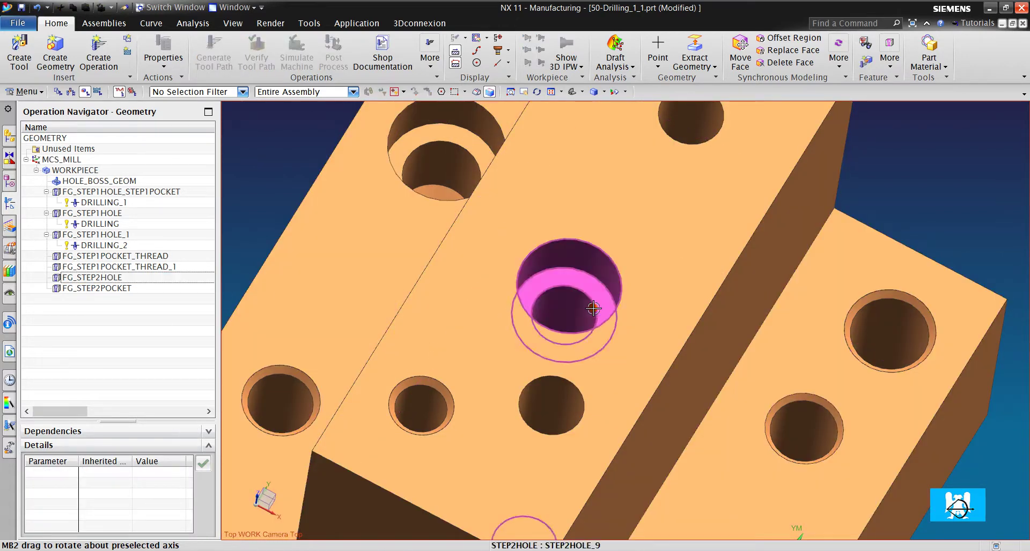
Create a DRILLING_3 operation under FG_STEP2HOLE using the 10M drilling tool.
right_click(114, 279)
mouse_move(161, 414)
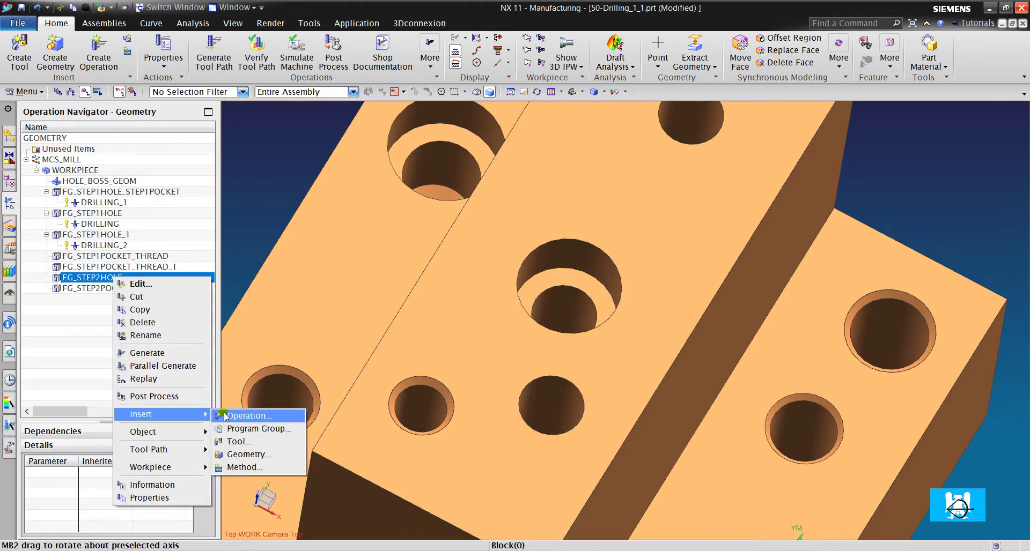
click(244, 417)
click(144, 267)
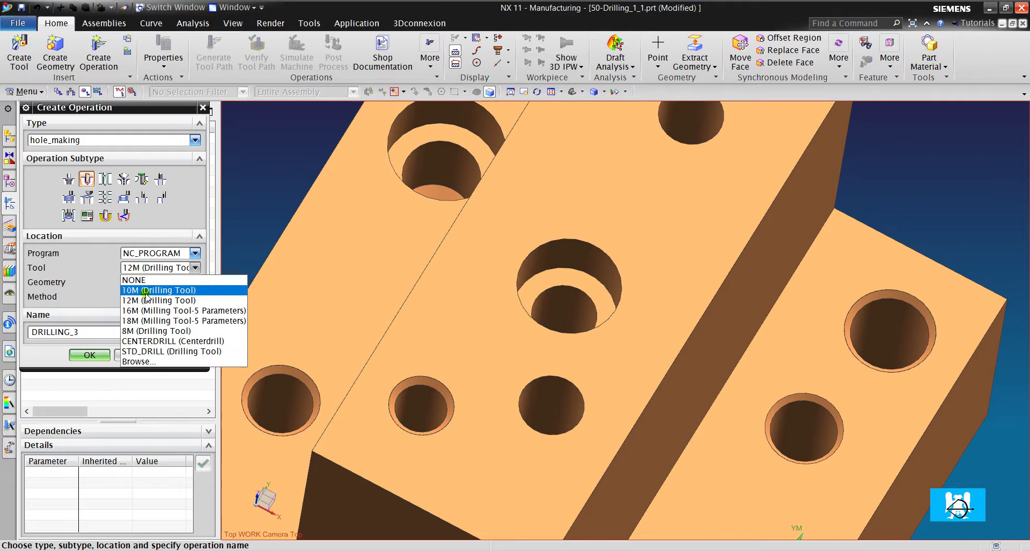
click(145, 292)
click(90, 355)
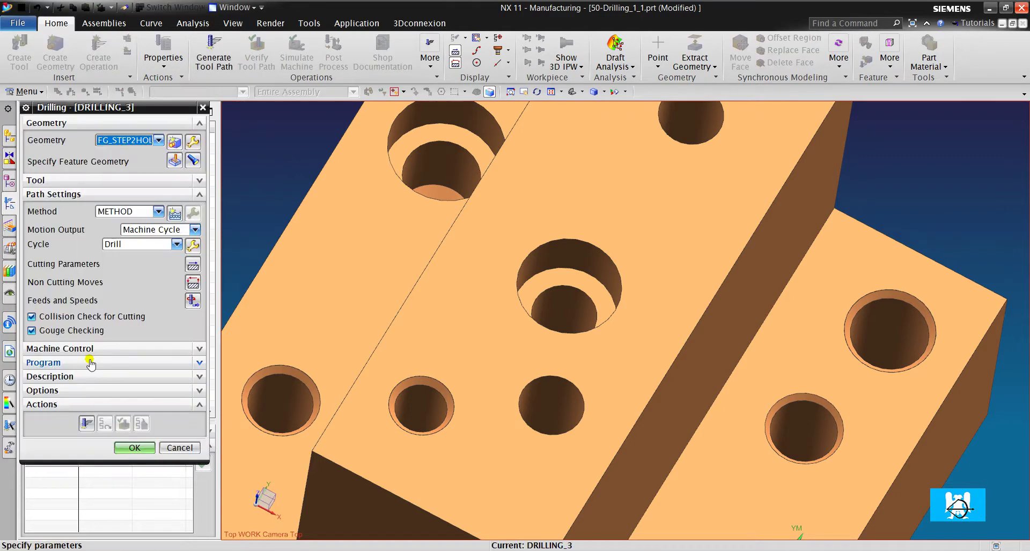
Generate the DRILLING_3 tool path and tilt the view to inspect the stepped hole.
click(86, 424)
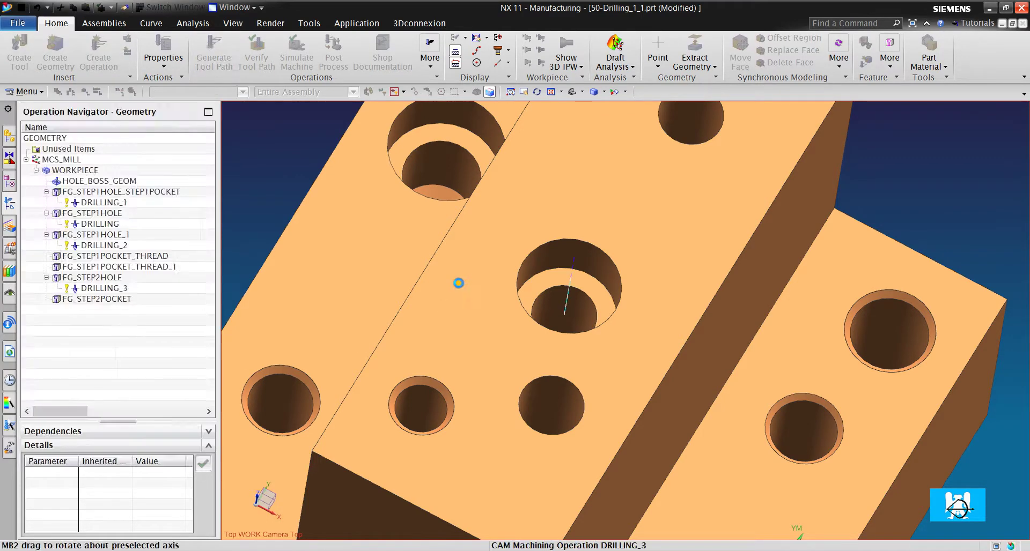
scroll(564, 307, up, 3)
scroll(564, 307, down, 6)
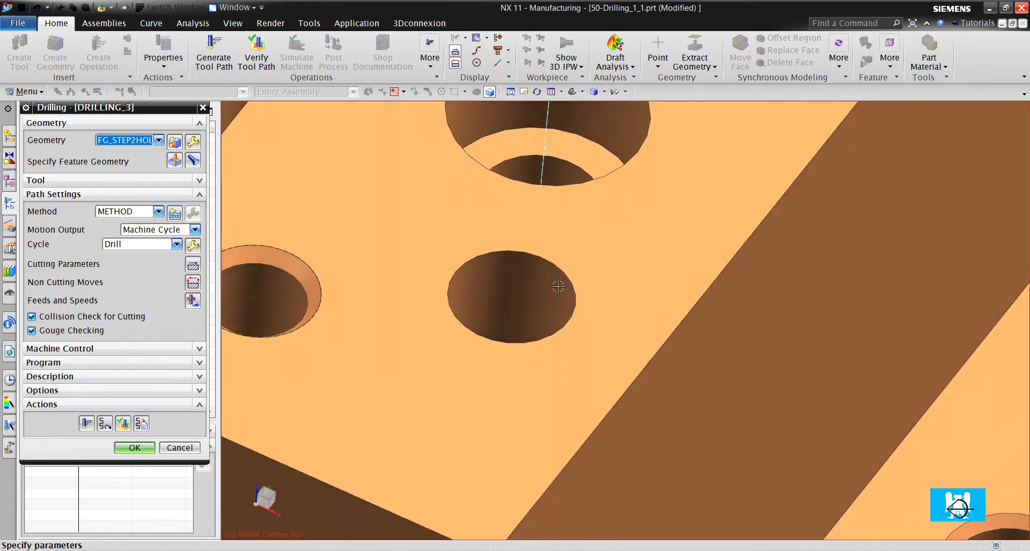
scroll(569, 292, up, 4)
scroll(568, 292, up, 1)
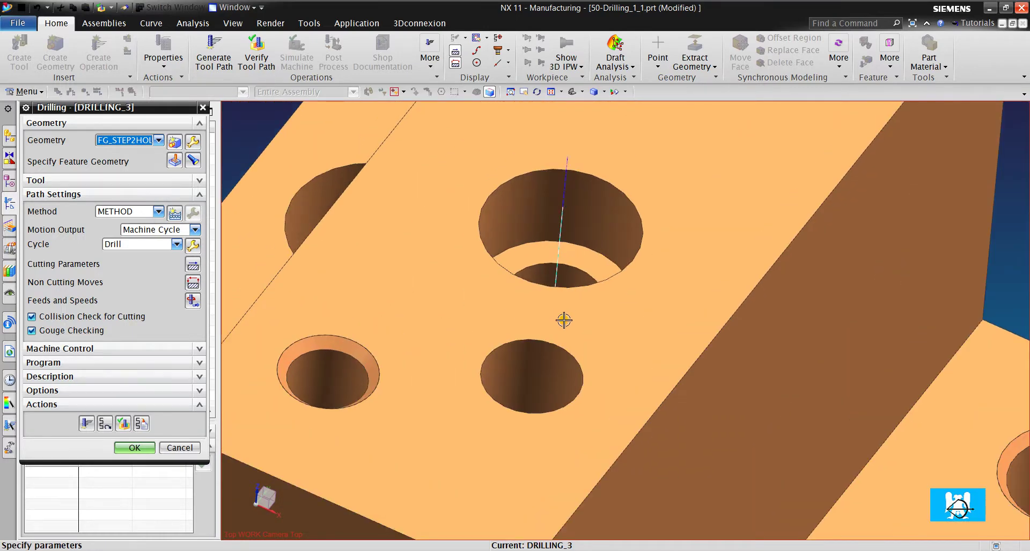
mouse_move(564, 320)
middle_down()
mouse_move(564, 404)
mouse_move(575, 315)
mouse_move(558, 309)
middle_up()
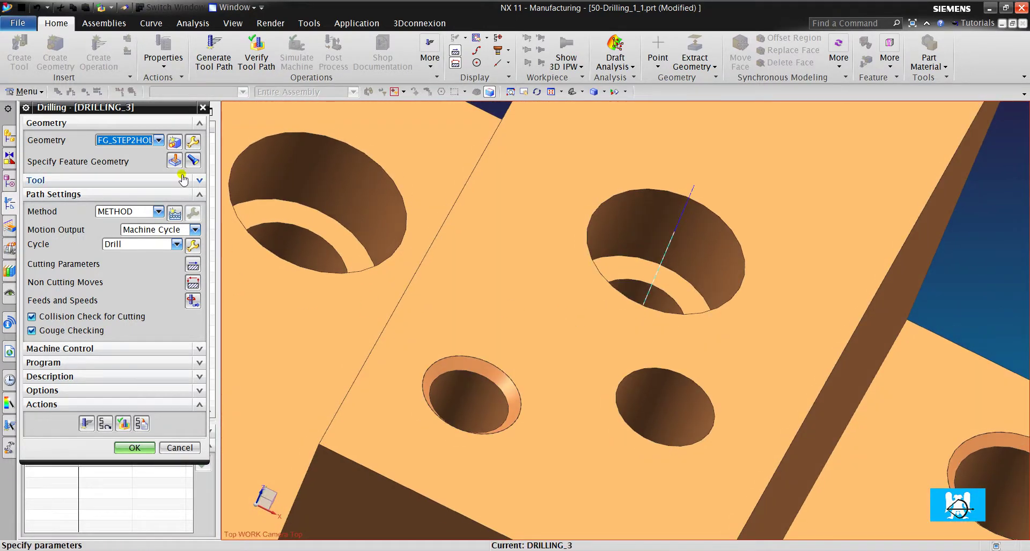
Set DRILLING_3's machining area to FACES_CYLINDER_2 for the full hole depth.
click(174, 160)
click(163, 155)
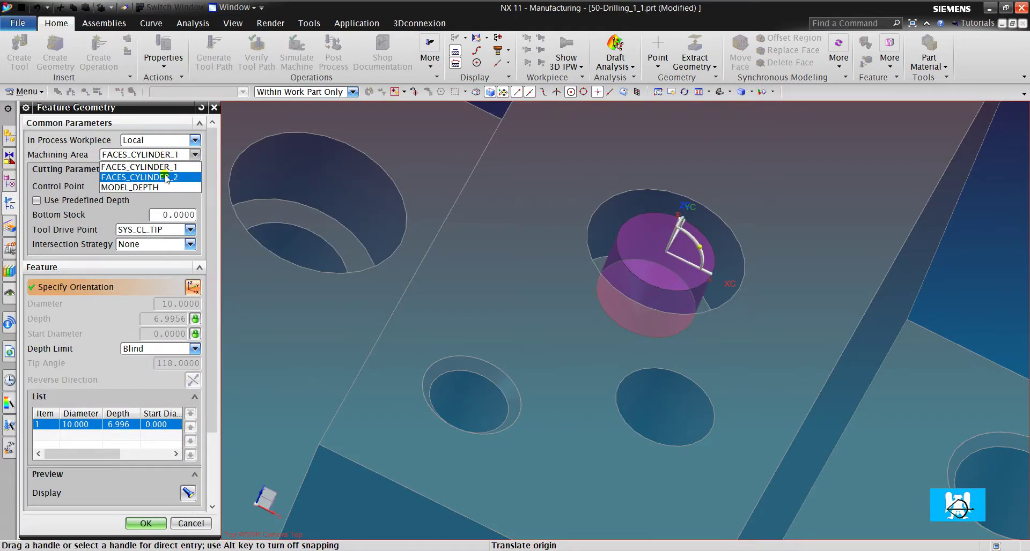
click(166, 177)
scroll(518, 223, down, 3)
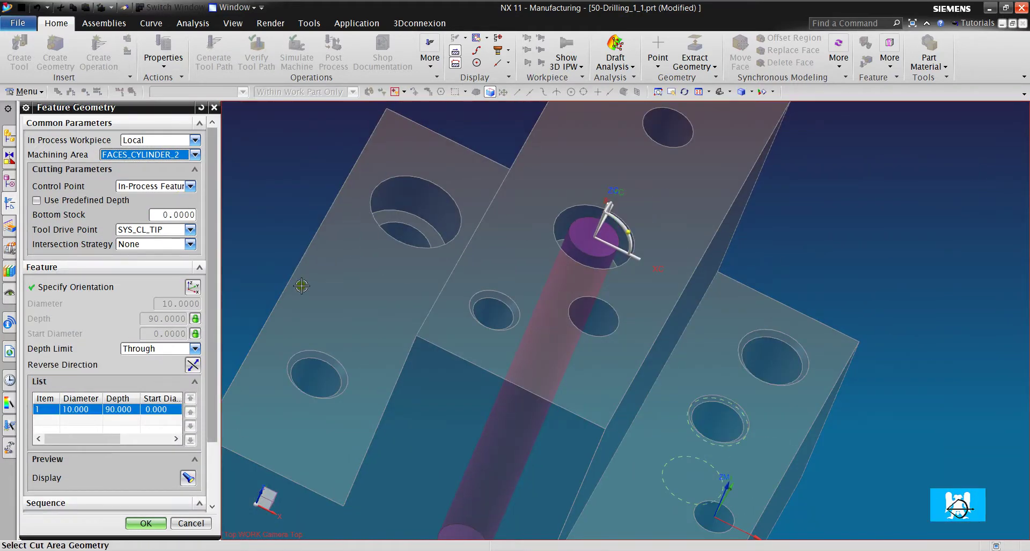
click(134, 518)
Regenerate the DRILLING_3 tool path, inspect it, and accept the operation.
click(88, 424)
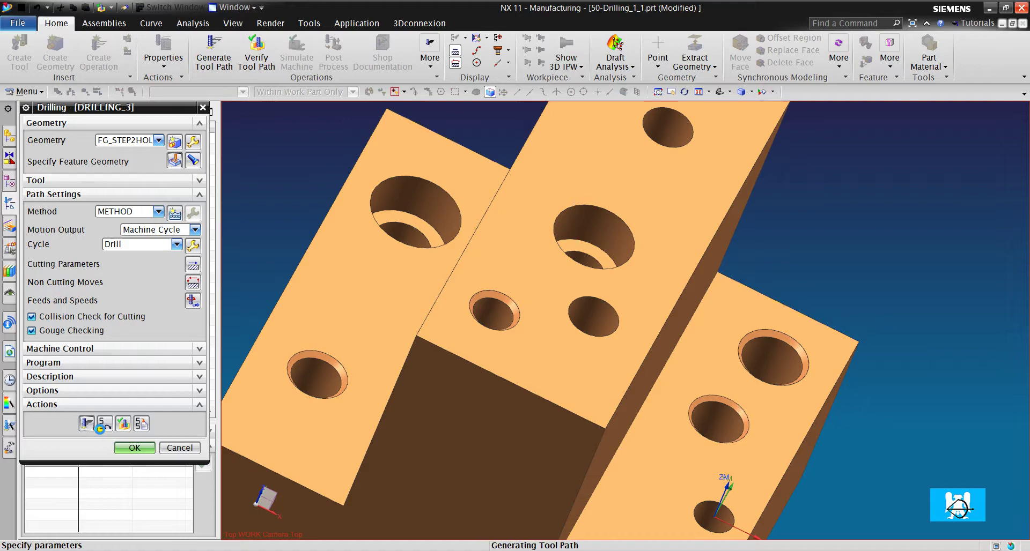
middle_drag(543, 290, 572, 317)
click(136, 449)
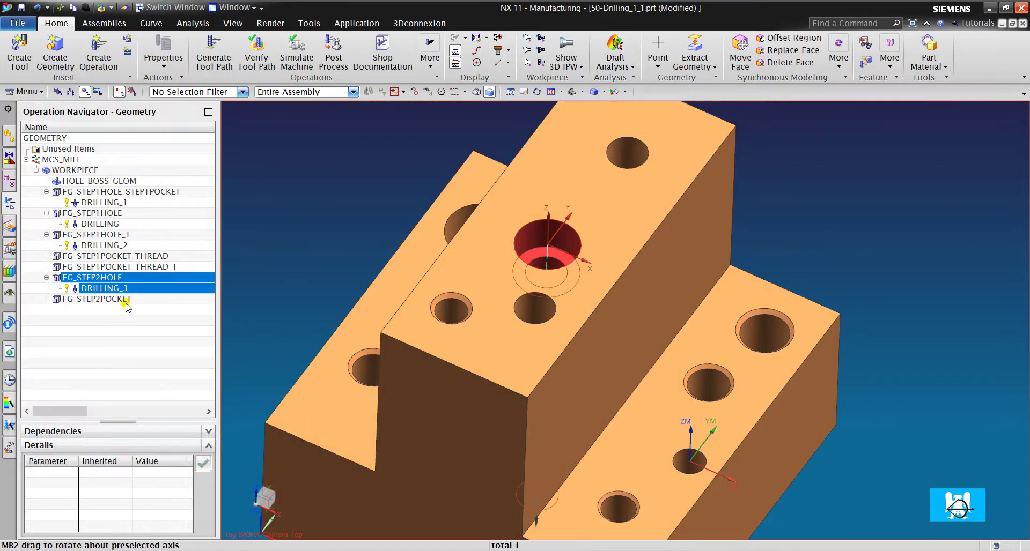
key(Escape)
scroll(541, 231, up, 4)
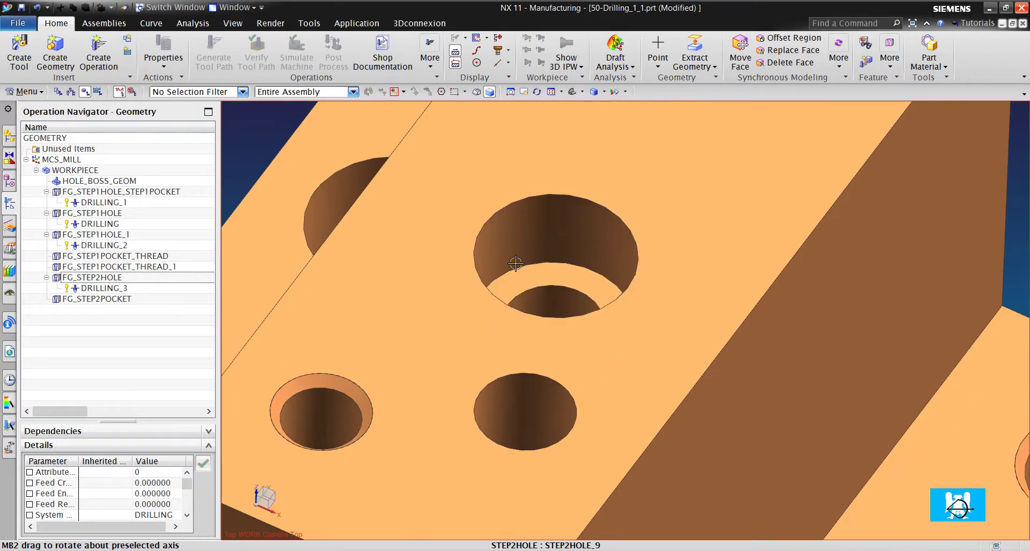
Create a DRILLING_4 operation under FG_STEP2HOLE using the 16M milling tool.
right_click(96, 293)
mouse_move(134, 160)
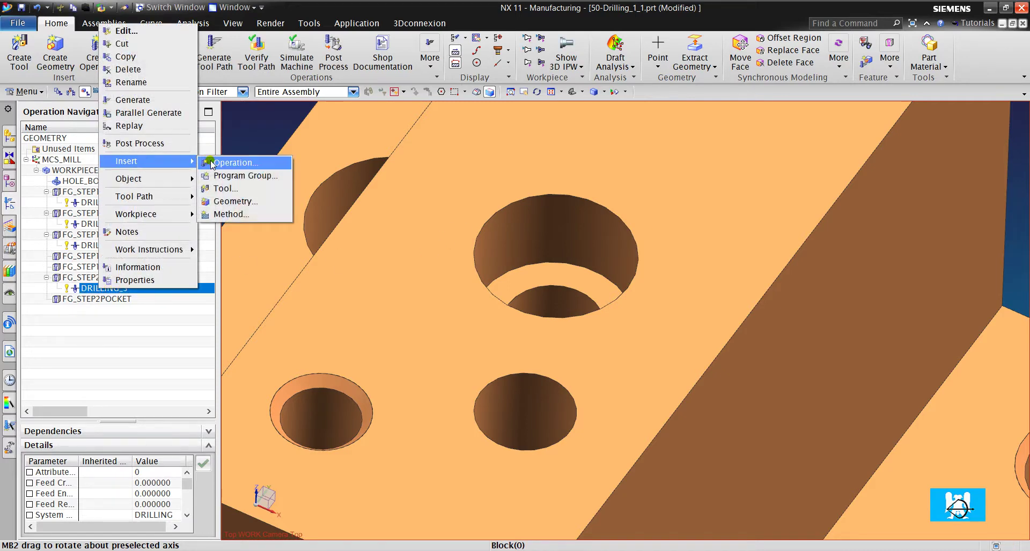
click(231, 163)
click(135, 270)
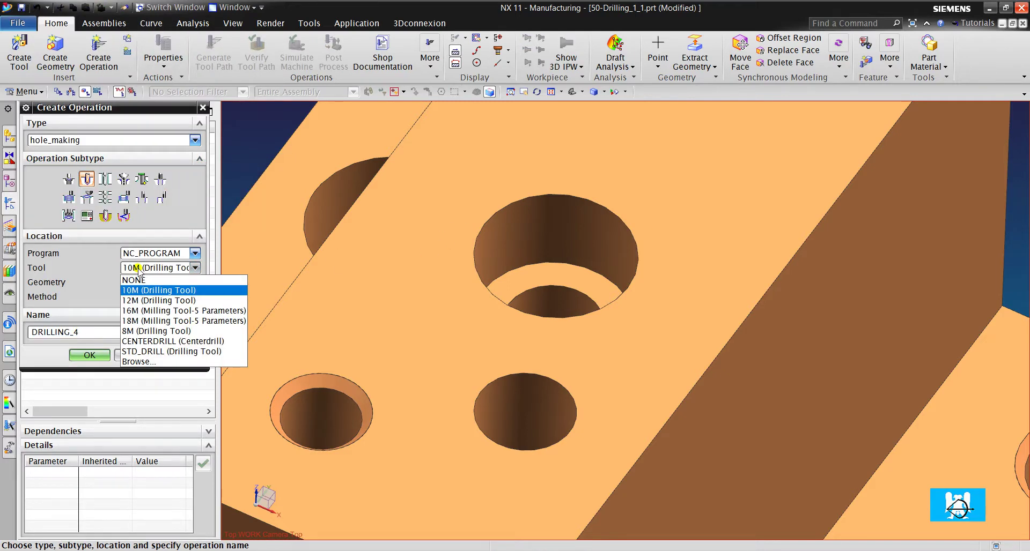
click(155, 311)
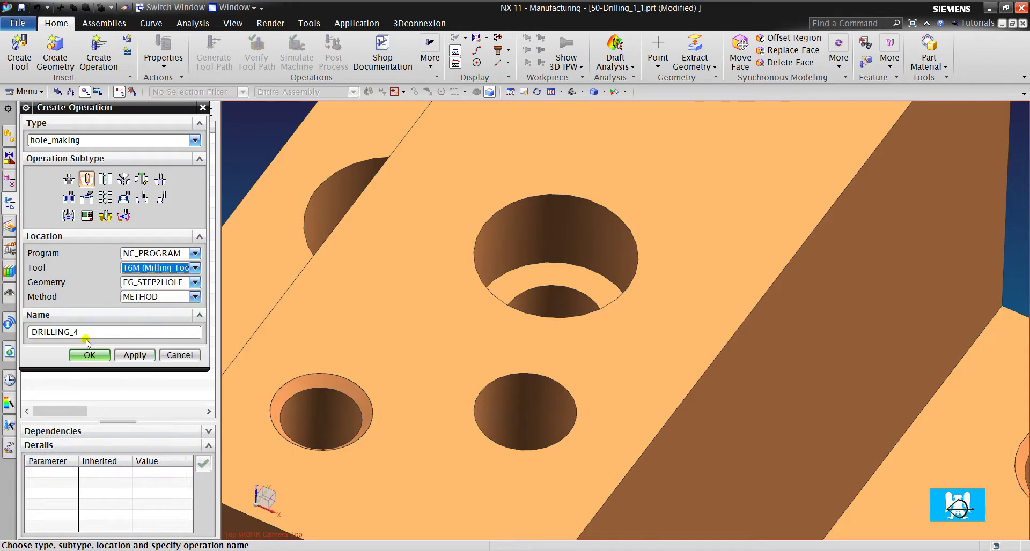
click(89, 356)
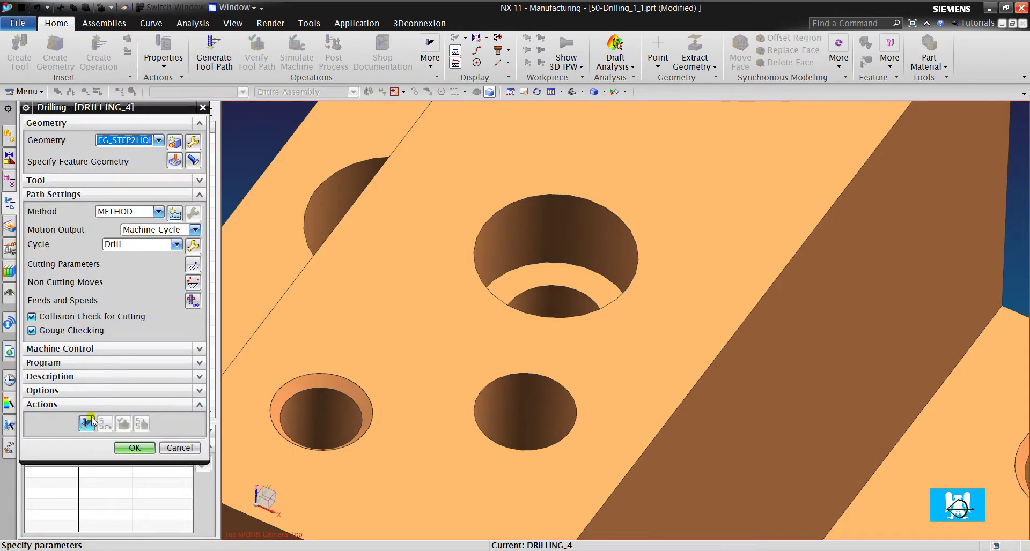
Generate the DRILLING_4 tool path, inspect the hole, and accept the operation.
click(88, 424)
middle_drag(558, 325, 588, 329)
scroll(542, 263, up, 5)
scroll(568, 318, down, 5)
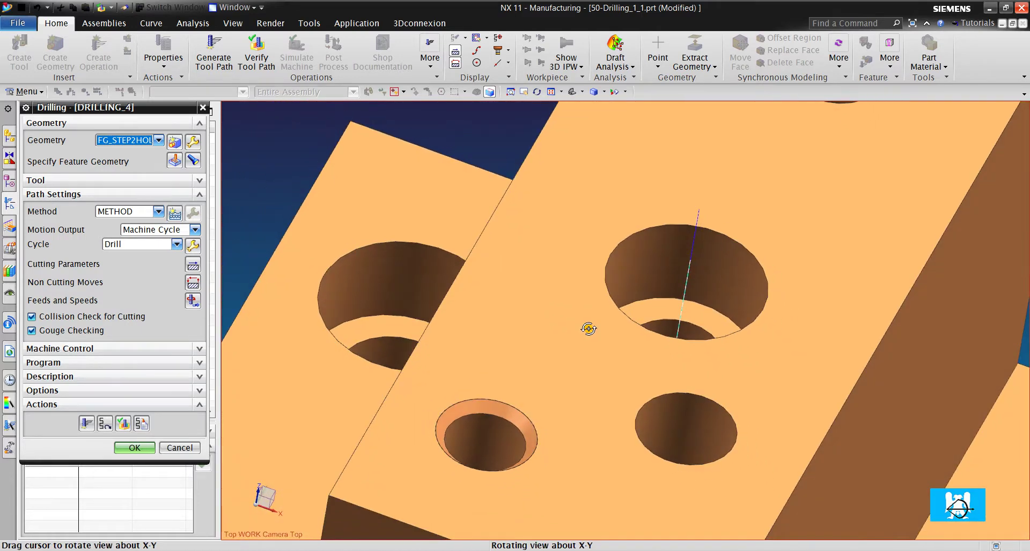
click(134, 448)
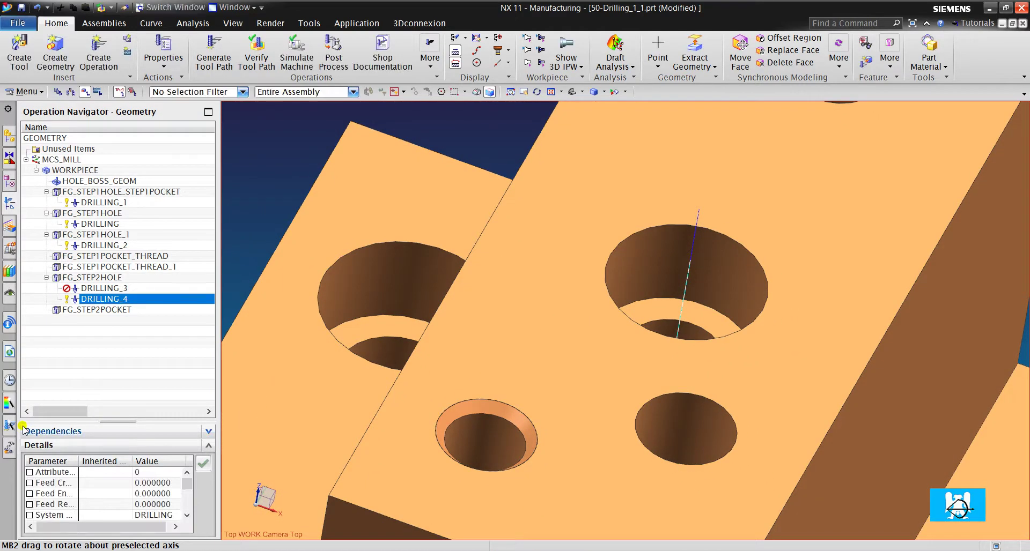
Generate DRILLING_3's tool path, then add a stray DRILLING_5 operation and delete it.
right_click(120, 289)
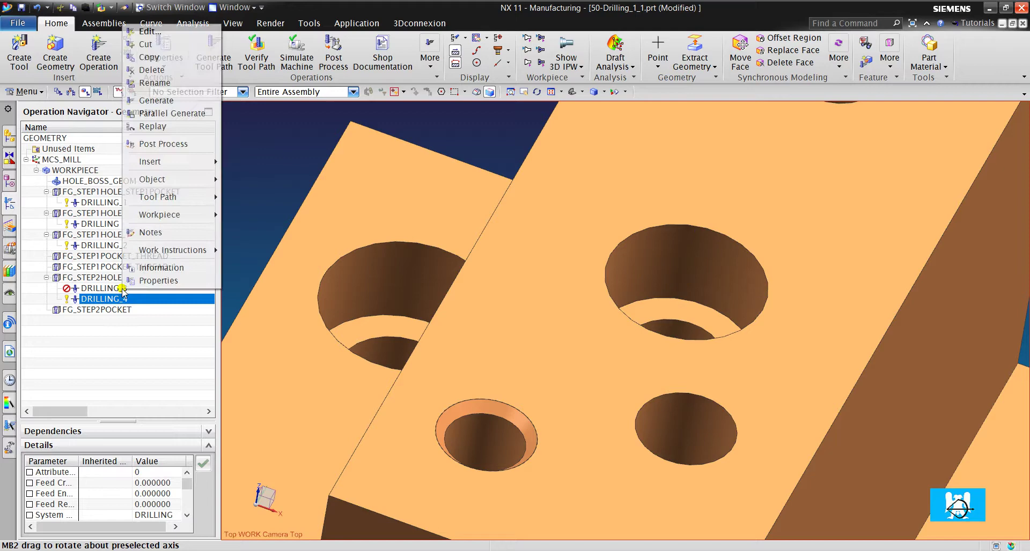
click(165, 100)
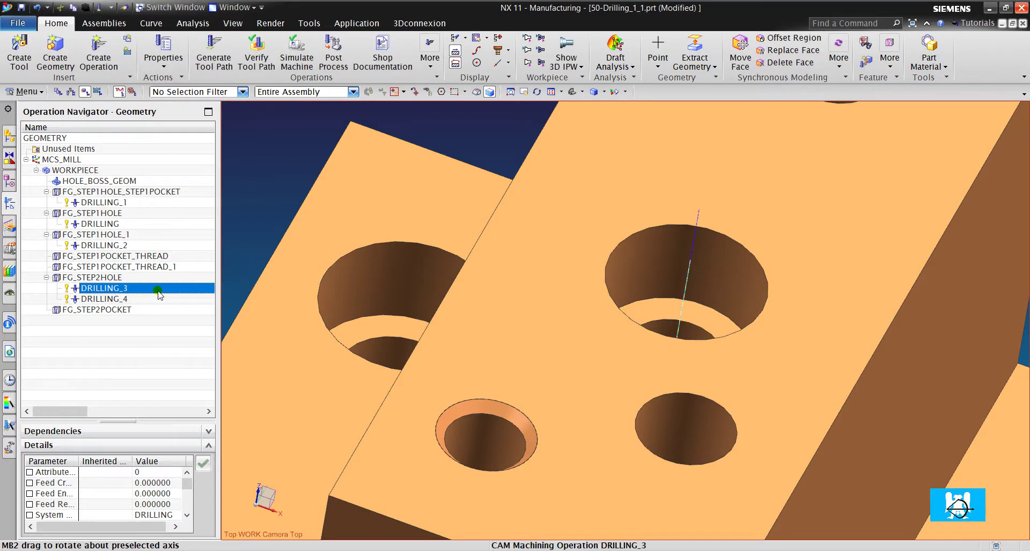
click(98, 53)
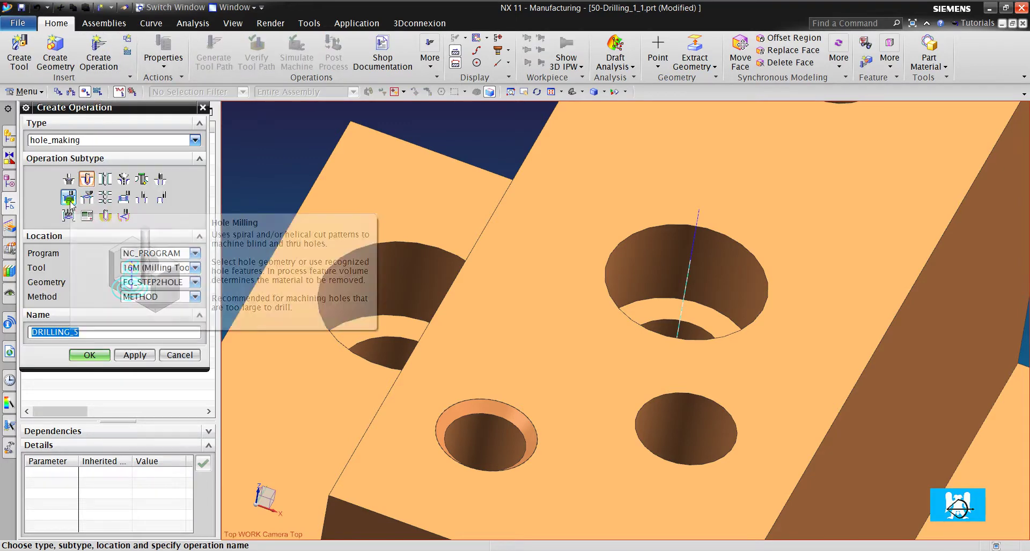
click(91, 356)
click(138, 446)
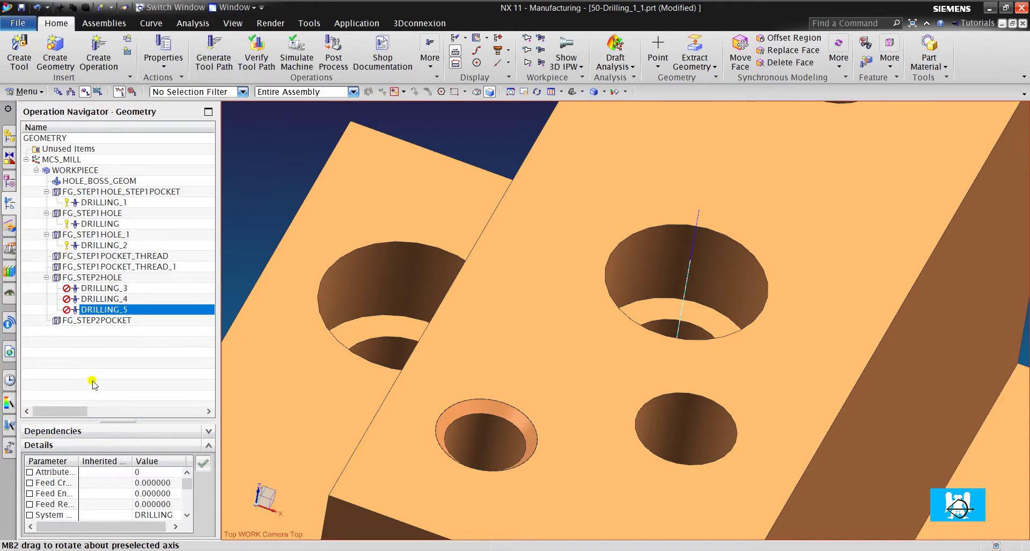
right_click(103, 321)
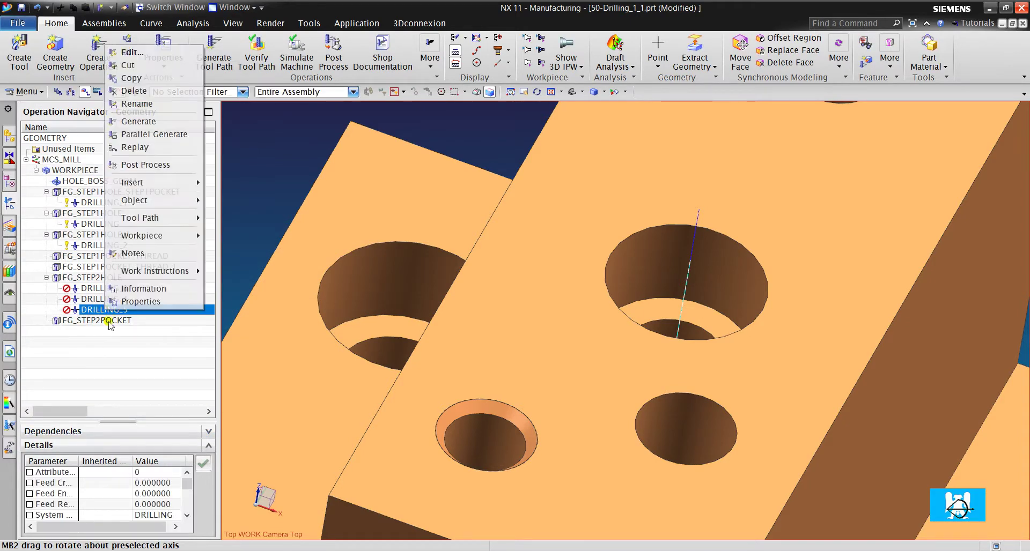
click(144, 97)
Regenerate the tool paths for DRILLING_3 and DRILLING_4.
right_click(105, 290)
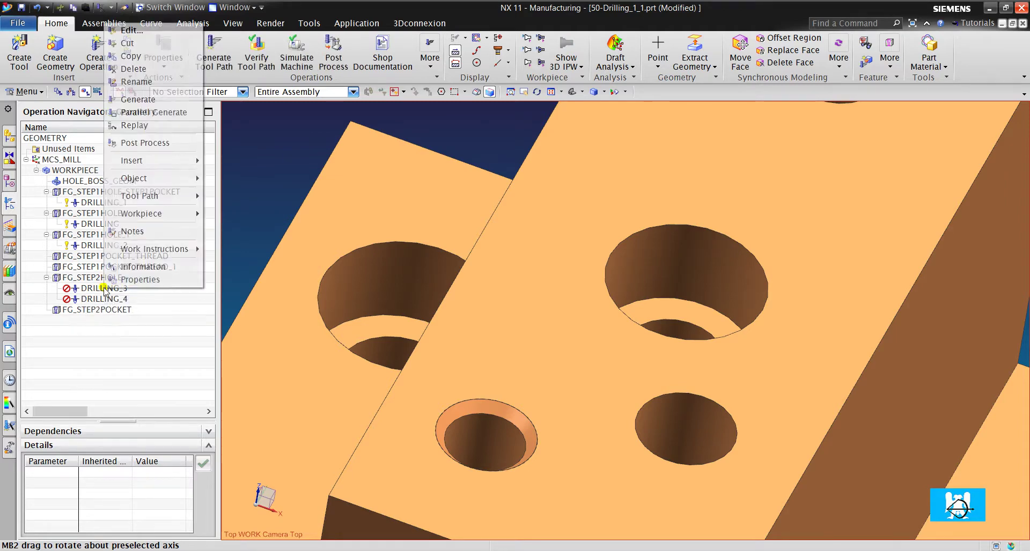
click(161, 105)
right_click(127, 299)
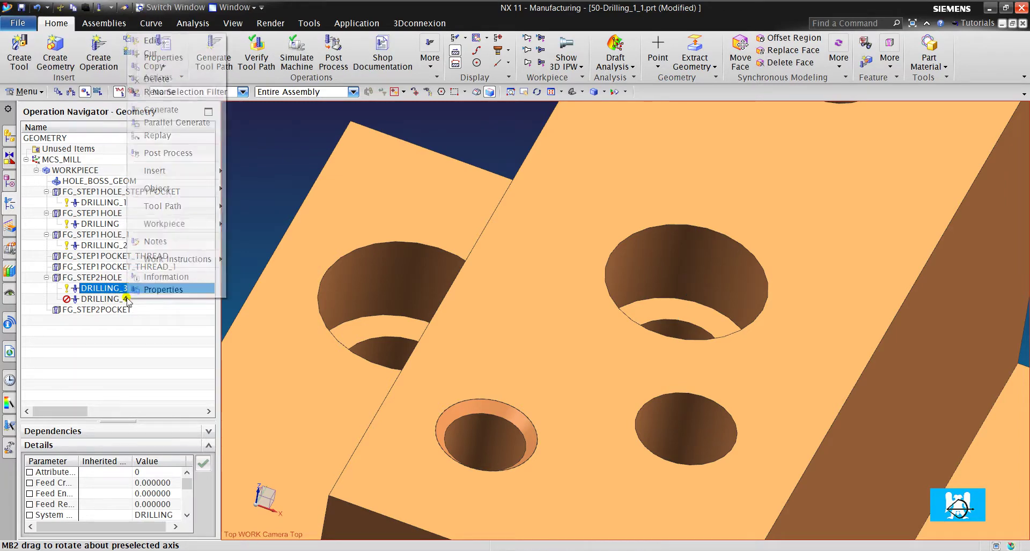
click(168, 110)
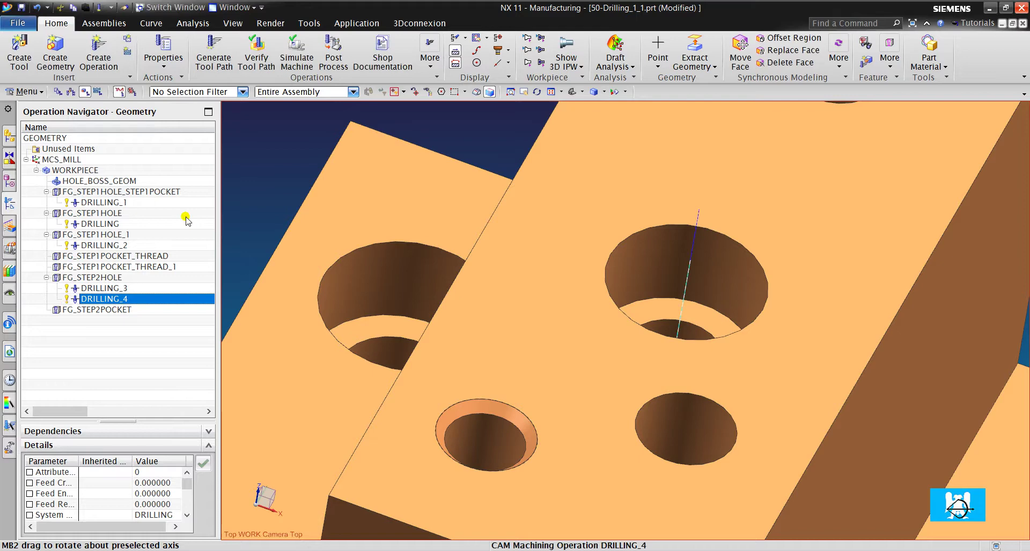
Set DRILLING_1's feeds and speeds to 120 rpm spindle and 50 mmpm cut feed.
click(107, 203)
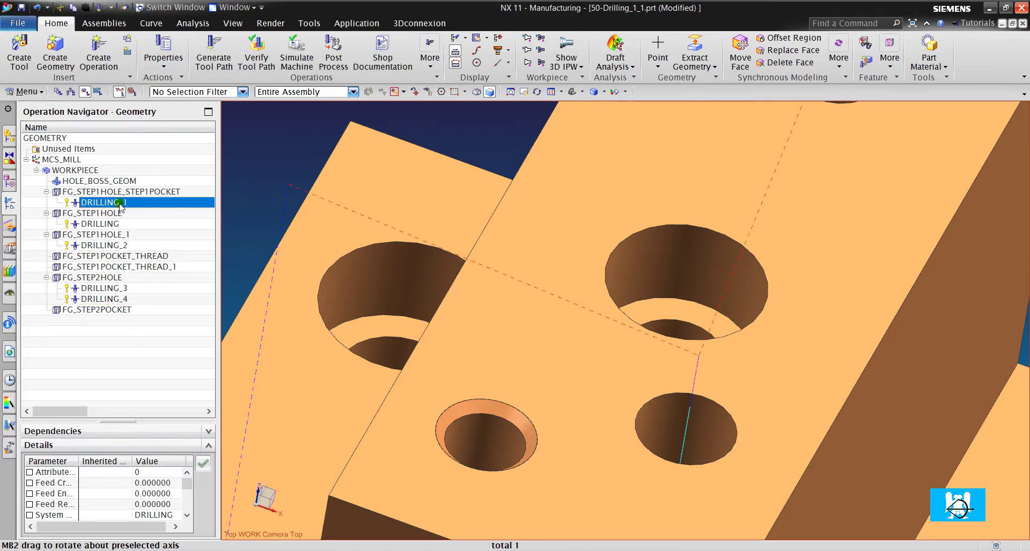
double_click(119, 203)
click(187, 301)
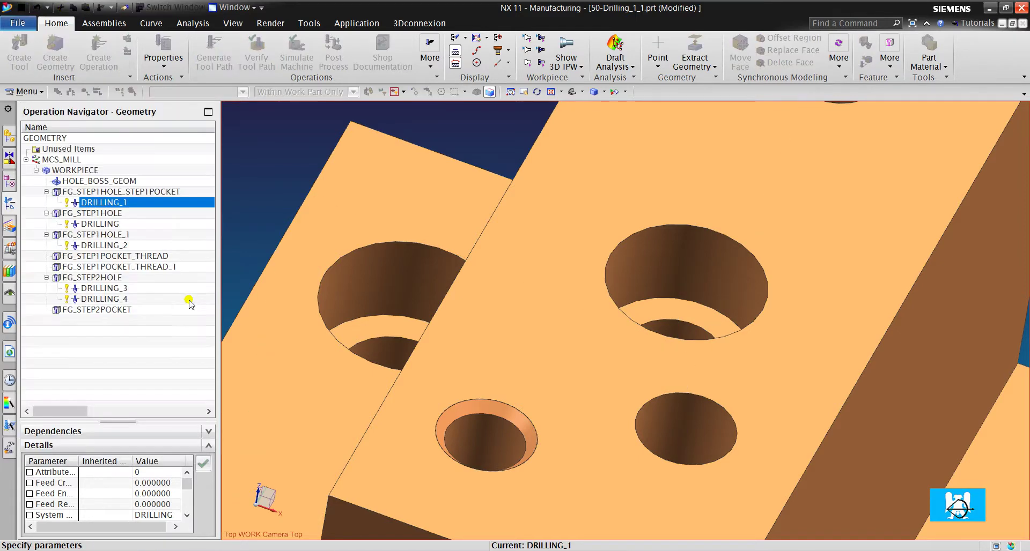
click(170, 225)
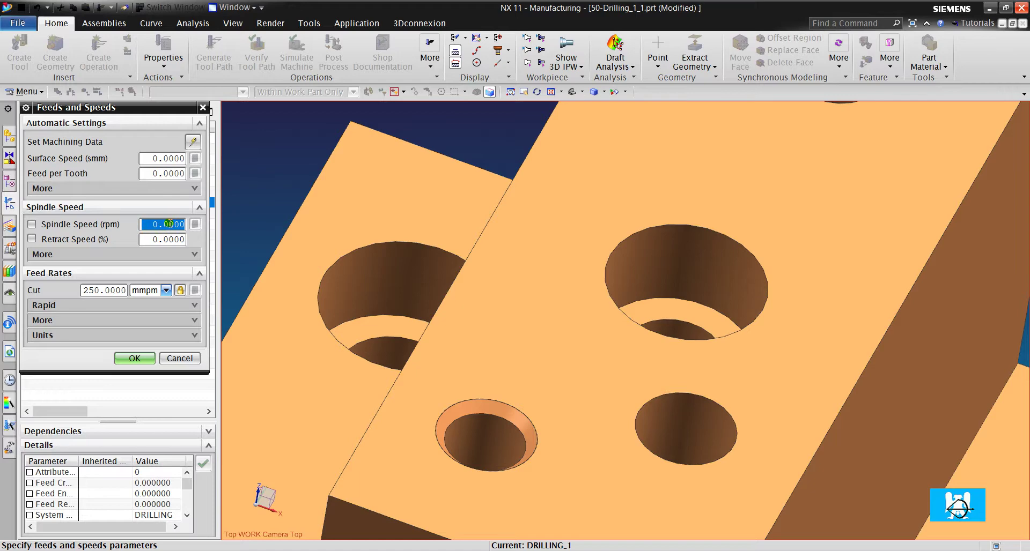
text(120)
key(Tab)
key(Tab)
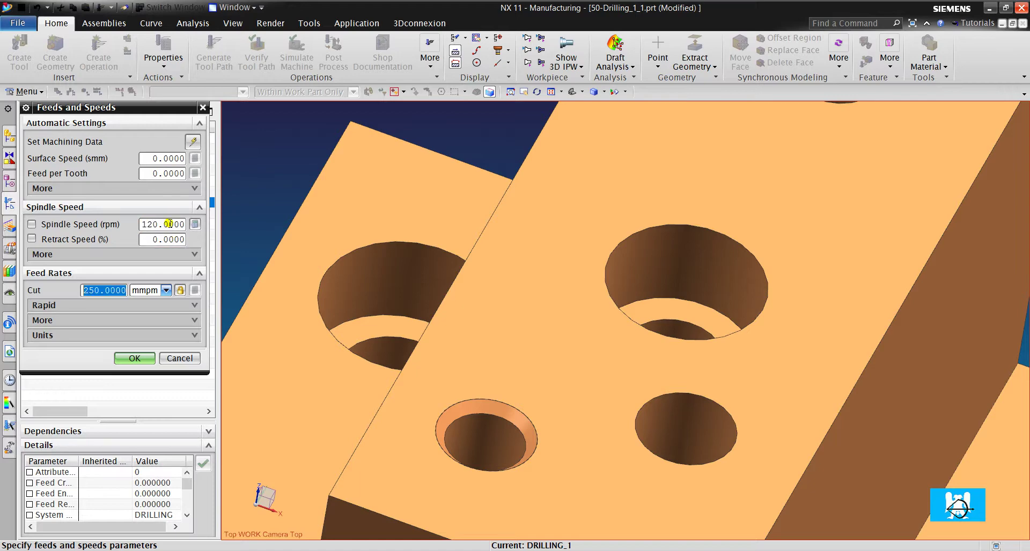
text(50)
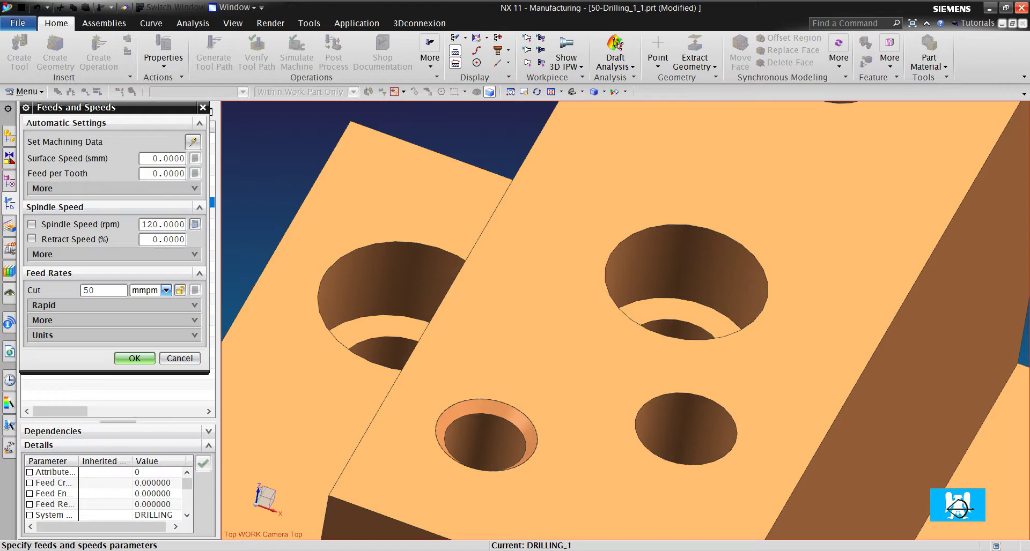
key(Tab)
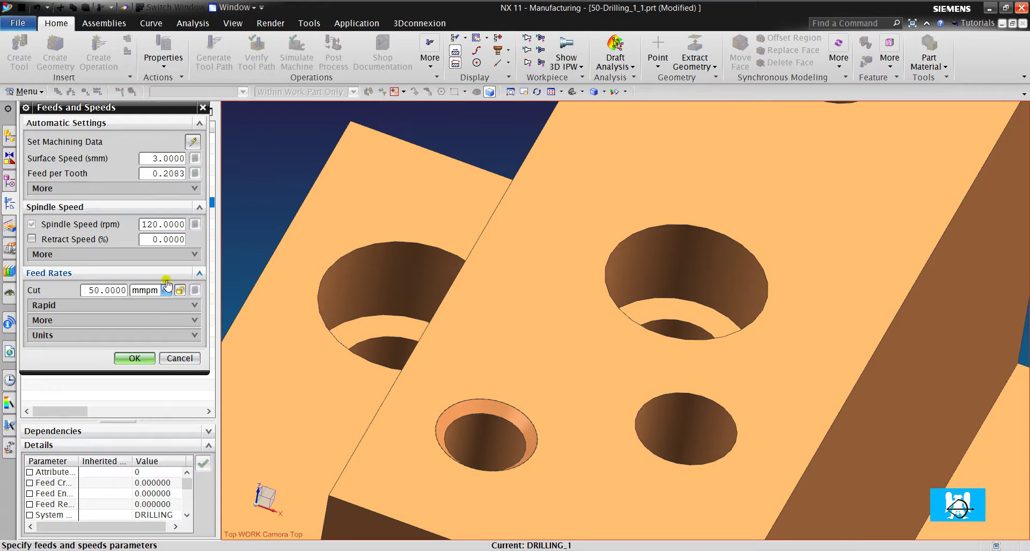
click(134, 358)
Set the adjust and cutcom registers to 1 and regenerate DRILLING_1's tool path.
click(76, 182)
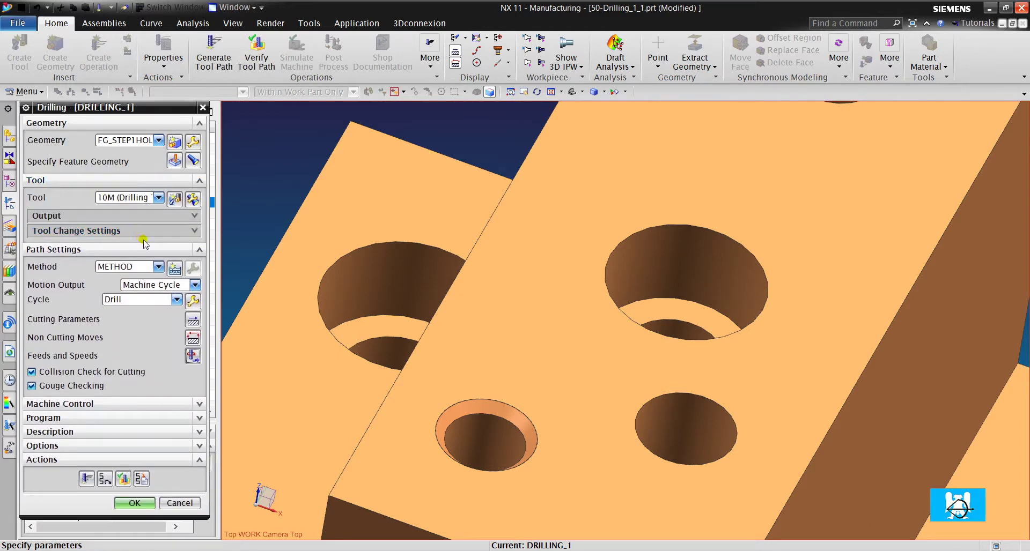
click(115, 215)
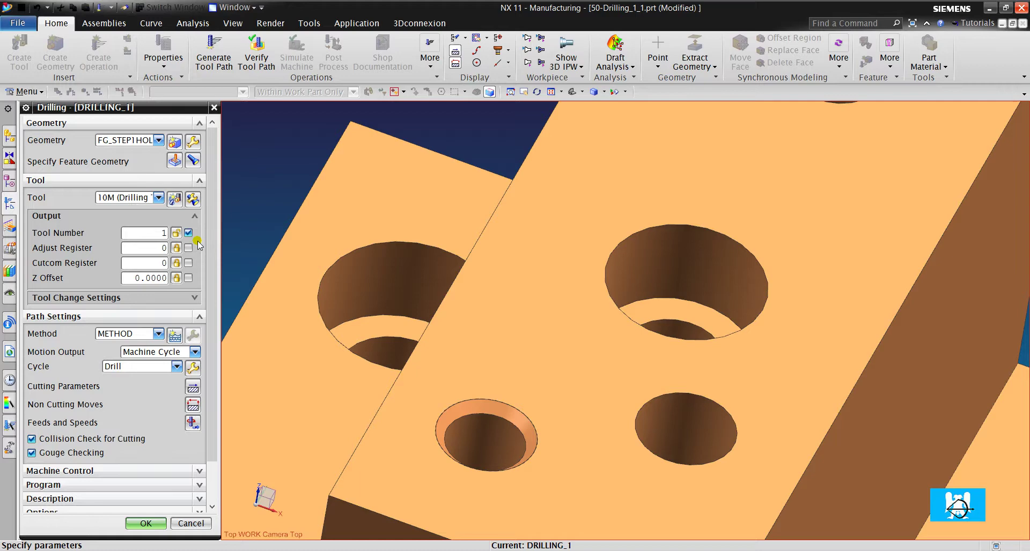
key(Tab)
text(1)
key(Tab)
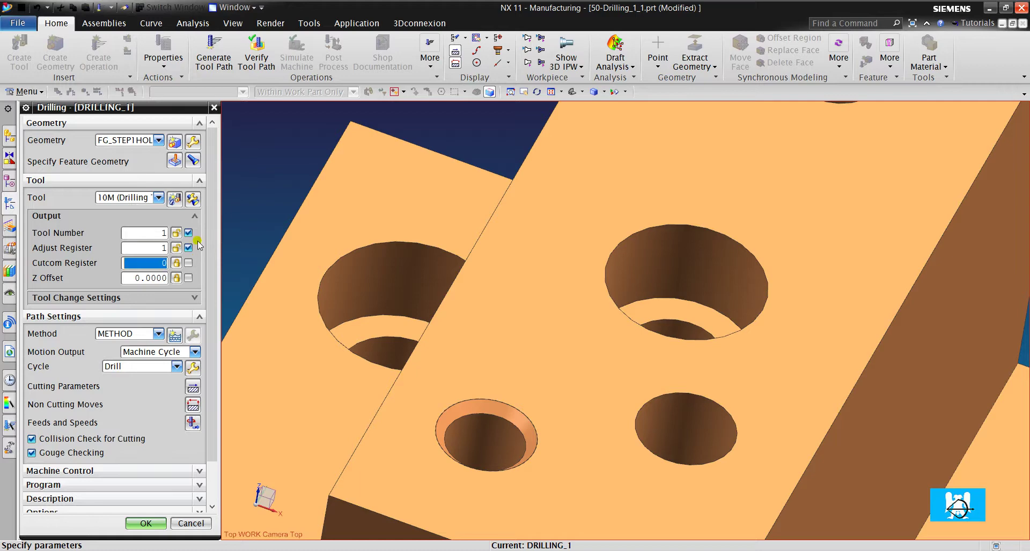
text(1)
scroll(177, 437, down, 2)
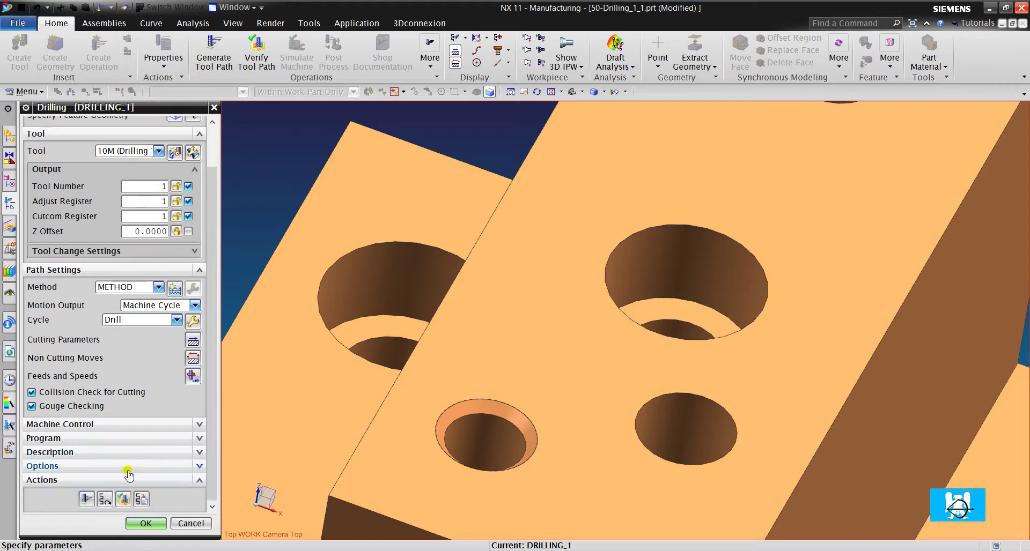
click(86, 495)
middle_click(120, 482)
Post-process DRILLING_1, overwriting the existing 50-Drilling_1_1.txt output.
click(143, 523)
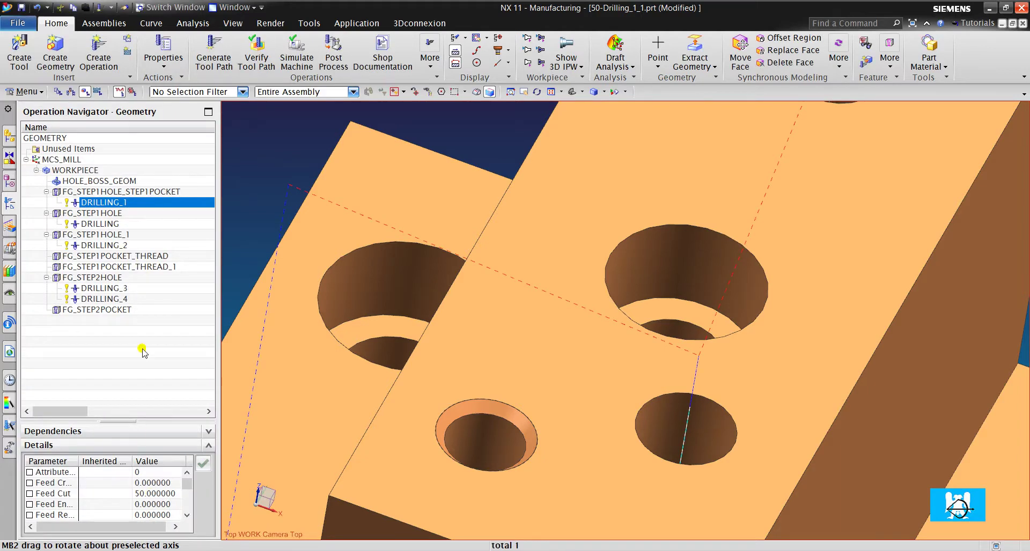
right_click(115, 207)
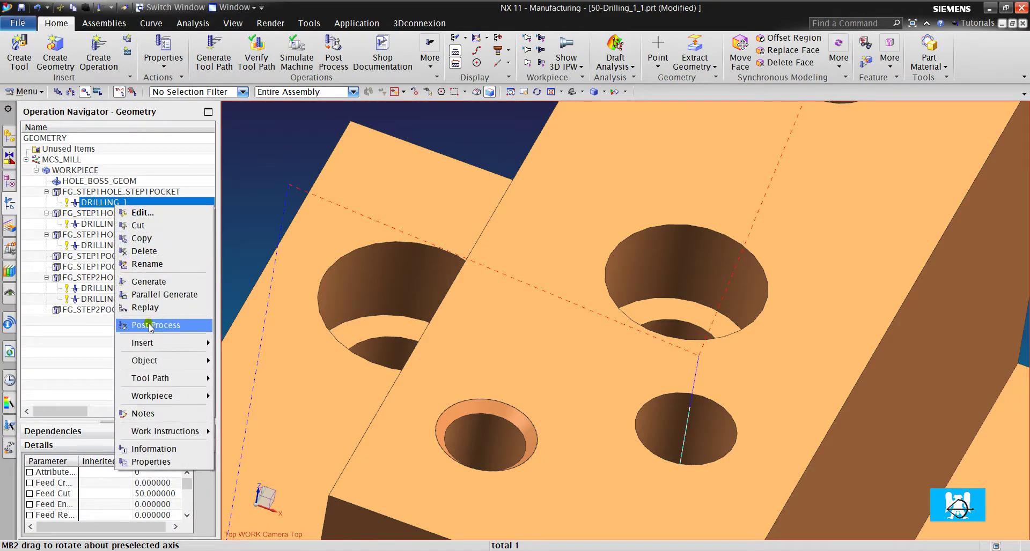
click(151, 326)
click(90, 419)
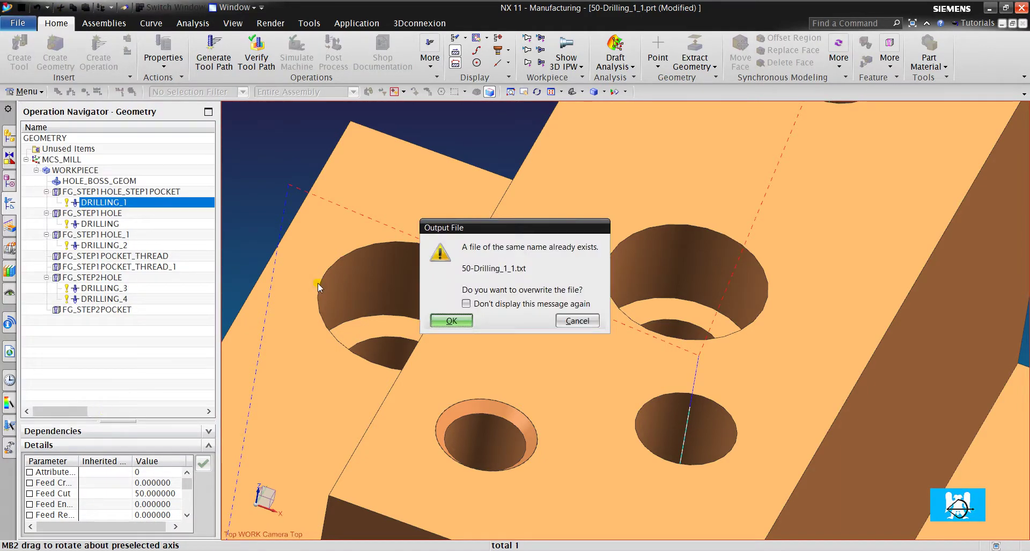
click(456, 323)
Review the G81 cycle, S120 spindle speed and F50 feed lines, then close the listing.
scroll(375, 271, up, 3)
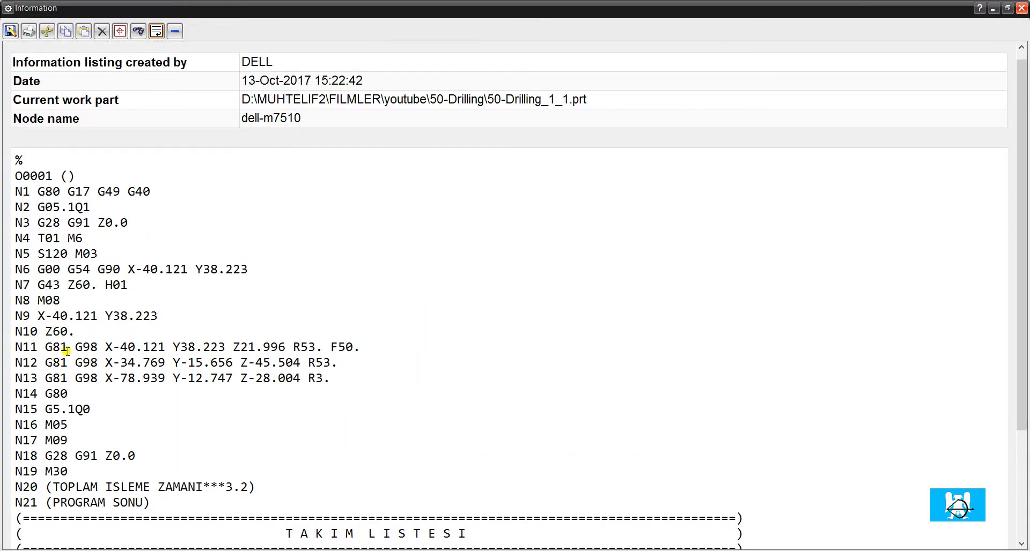
drag(67, 351, 46, 351)
scroll(312, 338, down, 2)
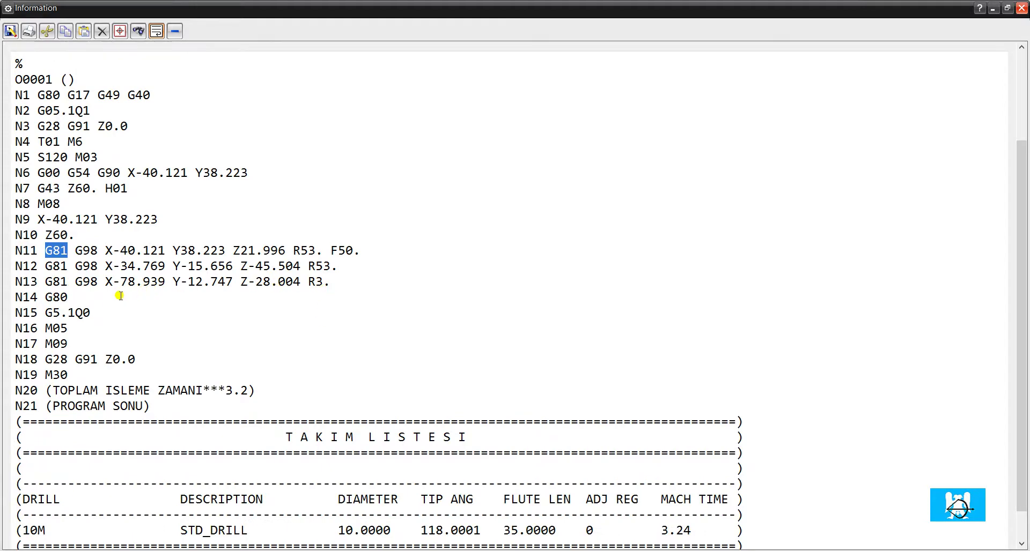
scroll(118, 297, down, 1)
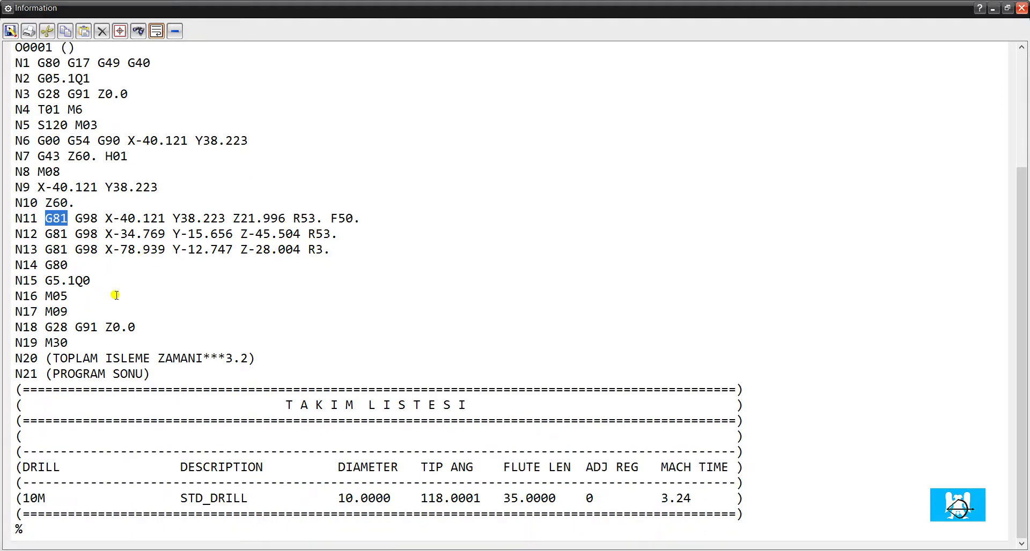
scroll(115, 296, up, 3)
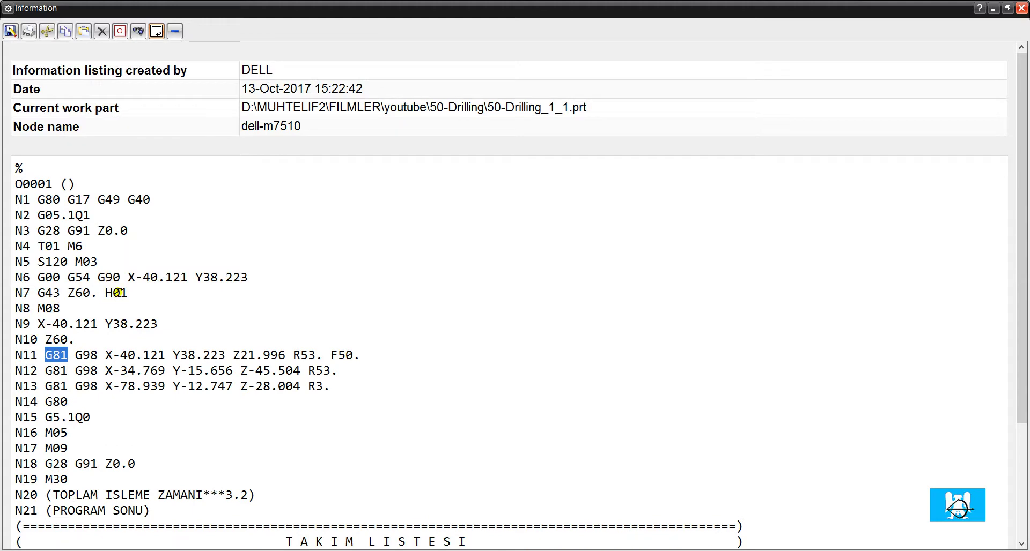
drag(69, 263, 30, 263)
drag(351, 356, 331, 356)
scroll(209, 421, down, 3)
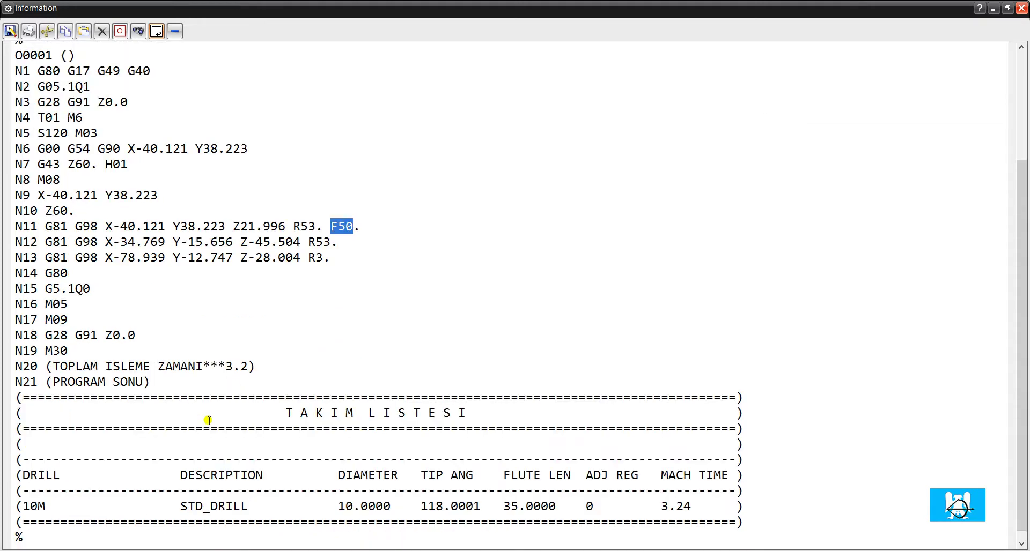
scroll(269, 391, up, 3)
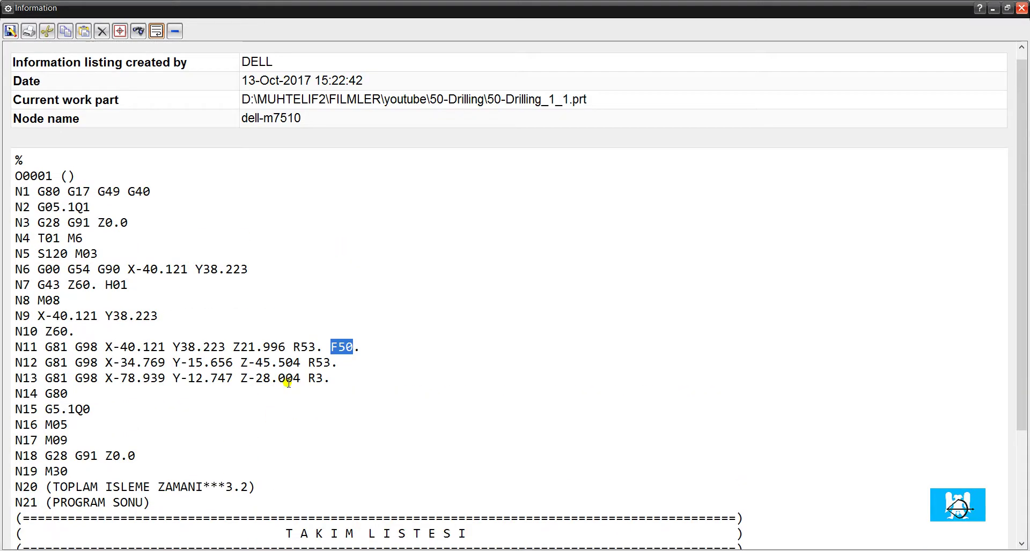
click(1020, 9)
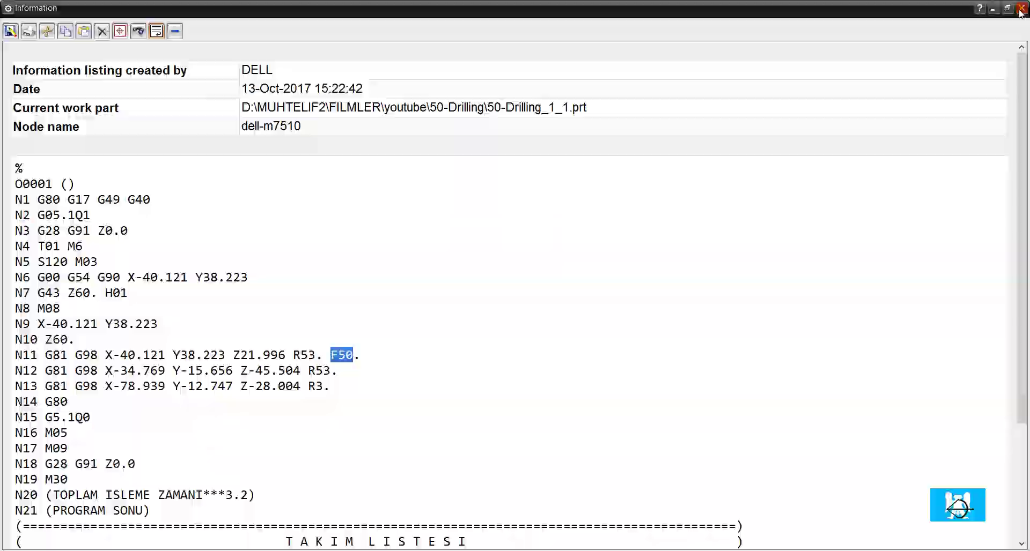
Zoom the graphics view in and out on the drilled part.
scroll(615, 308, down, 3)
scroll(560, 400, up, 4)
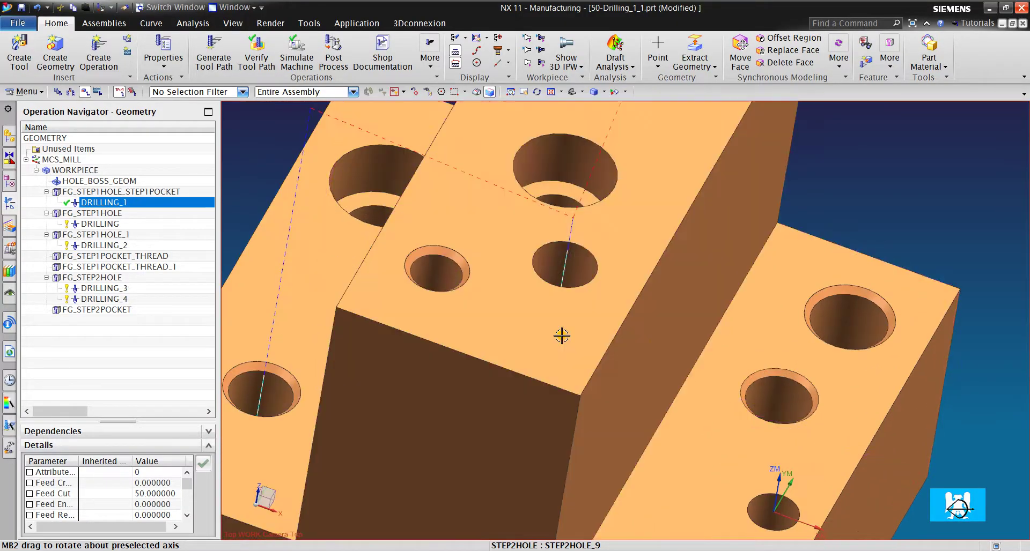
scroll(539, 331, down, 2)
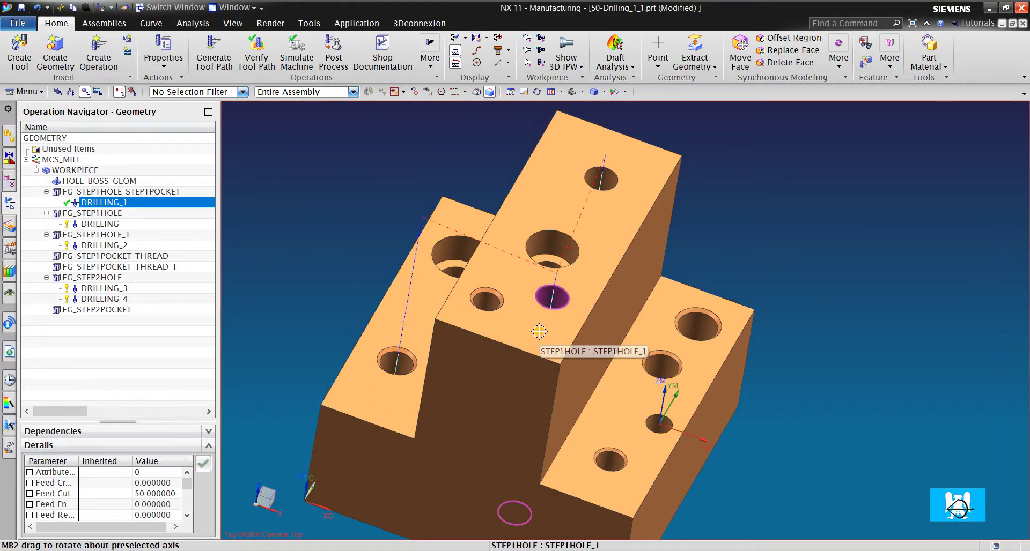